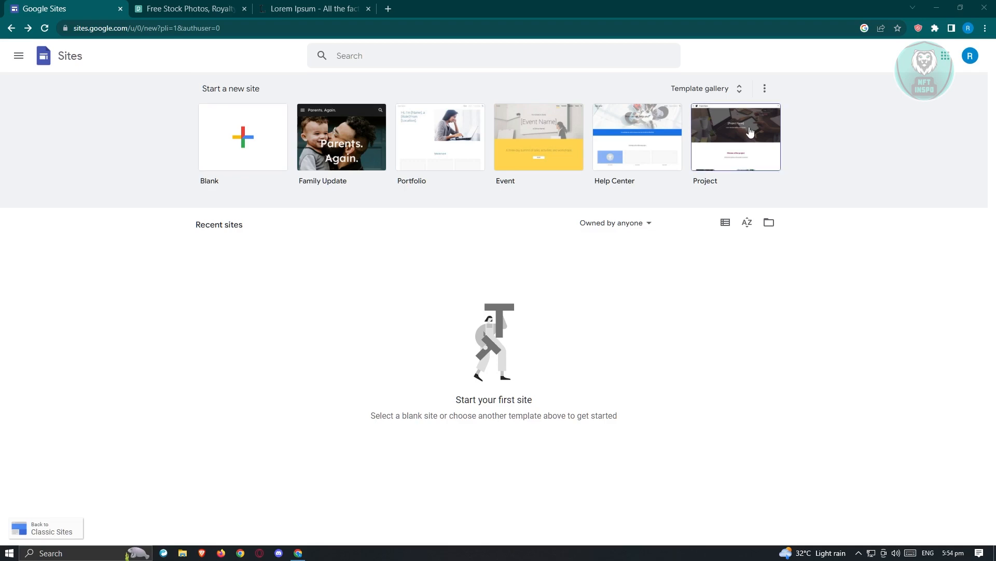
Look through the template gallery and create a new blank site
left_click(732, 92)
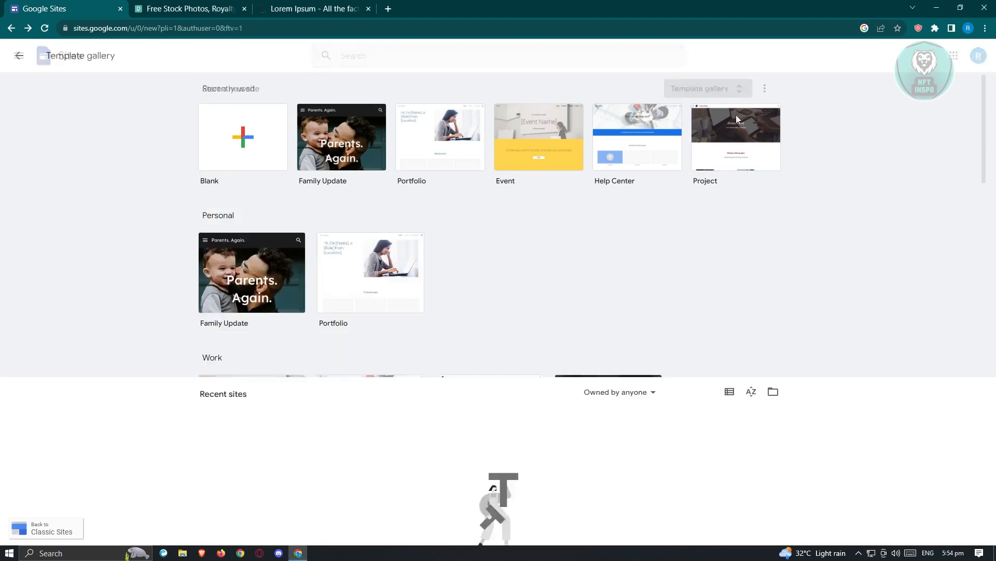
scroll(841, 356, "down", 3)
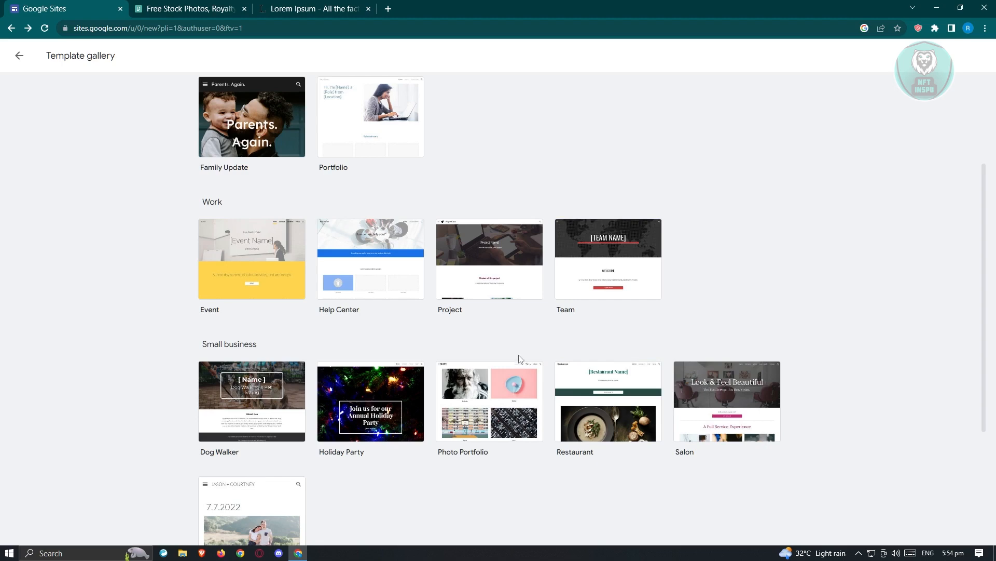
scroll(518, 355, "down", 3)
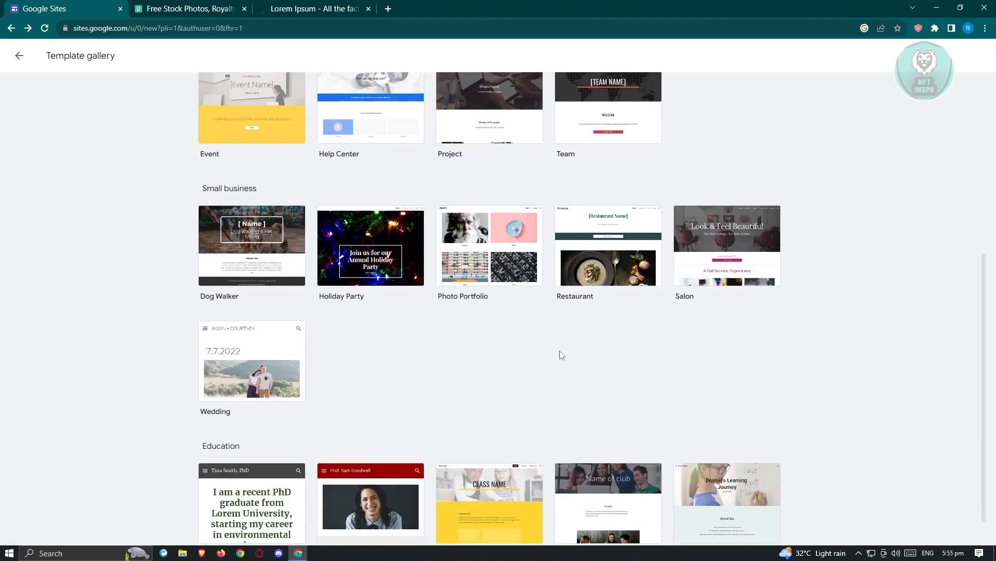
scroll(362, 341, "down", 1)
scroll(363, 340, "up", 7)
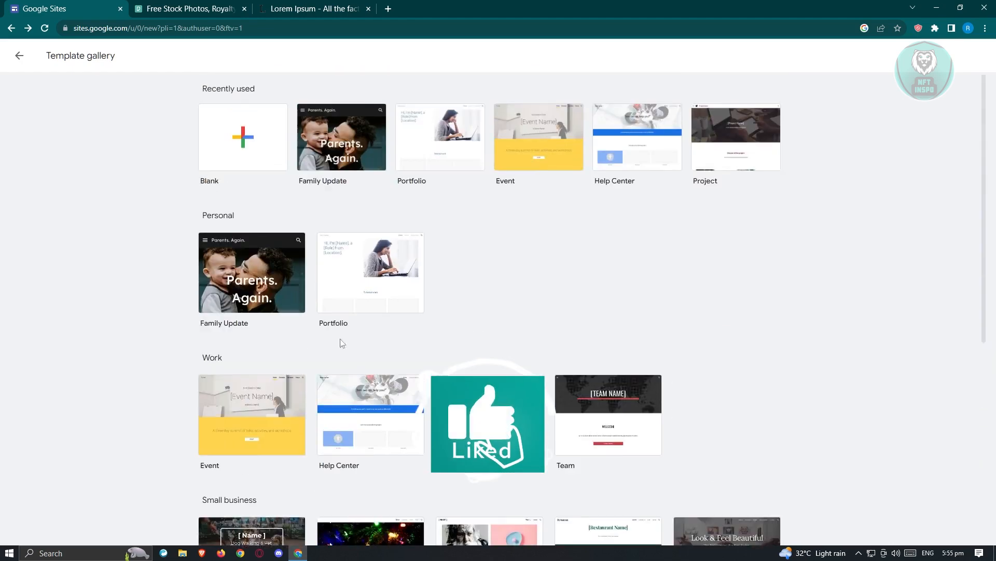
left_click(248, 146)
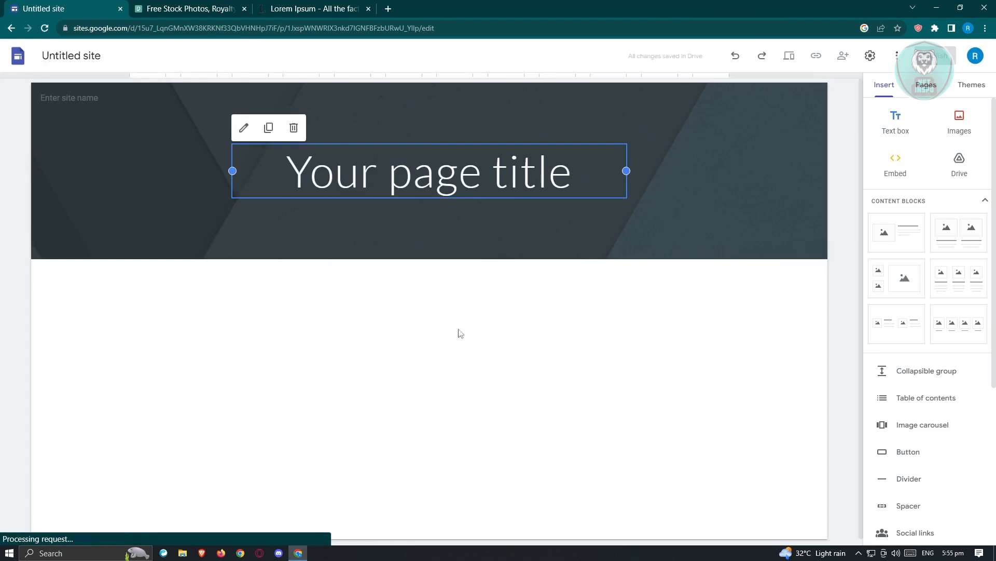
left_click(516, 368)
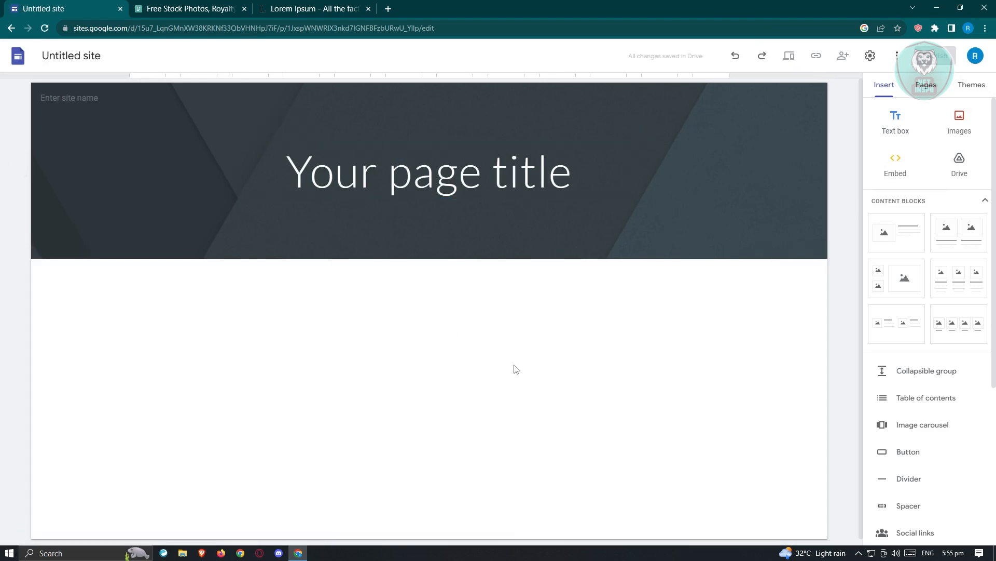
Replace the placeholder page title in the header with "FOOD IS GOOD"
left_click(593, 184)
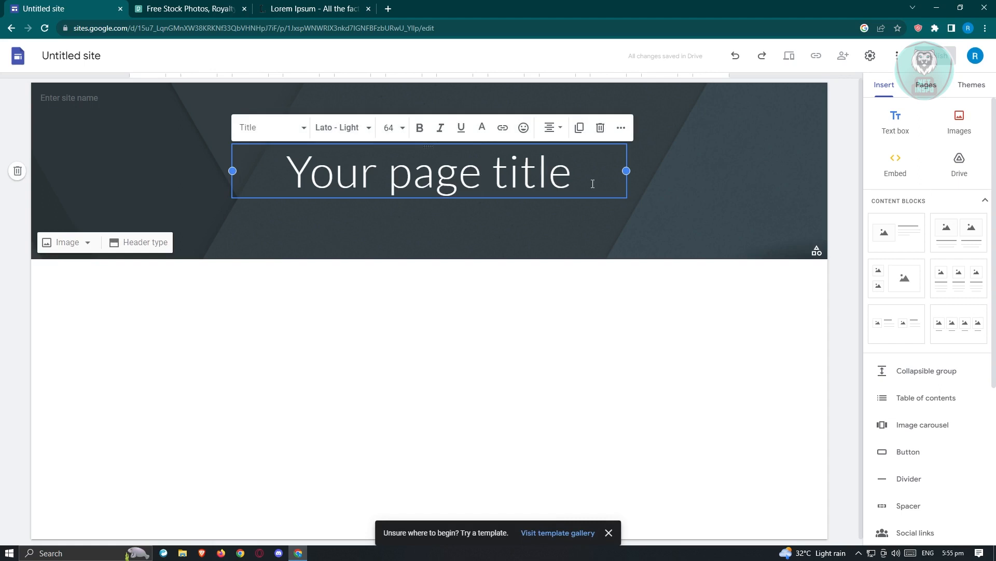
left_click_drag(593, 183, 197, 180)
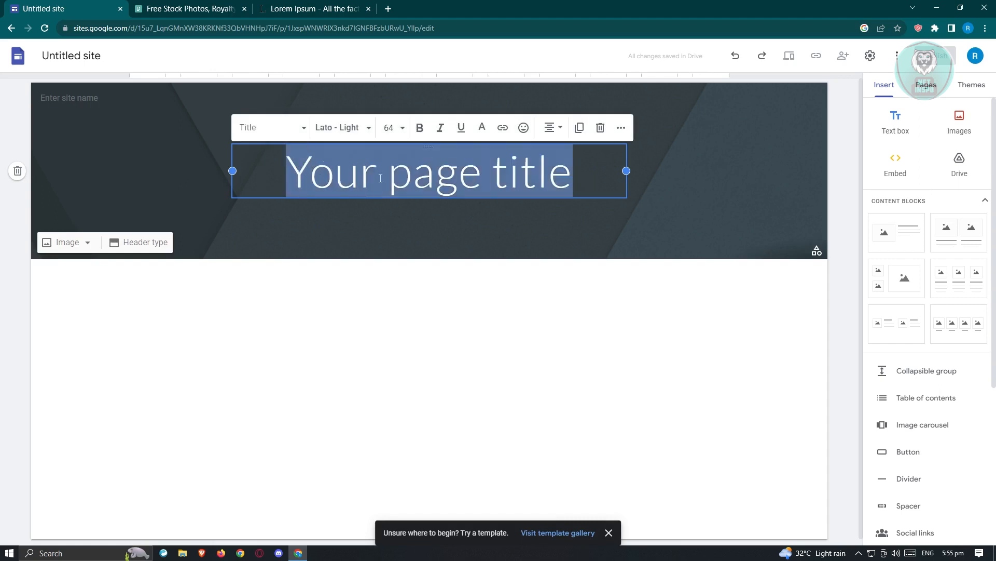
type("FOOD")
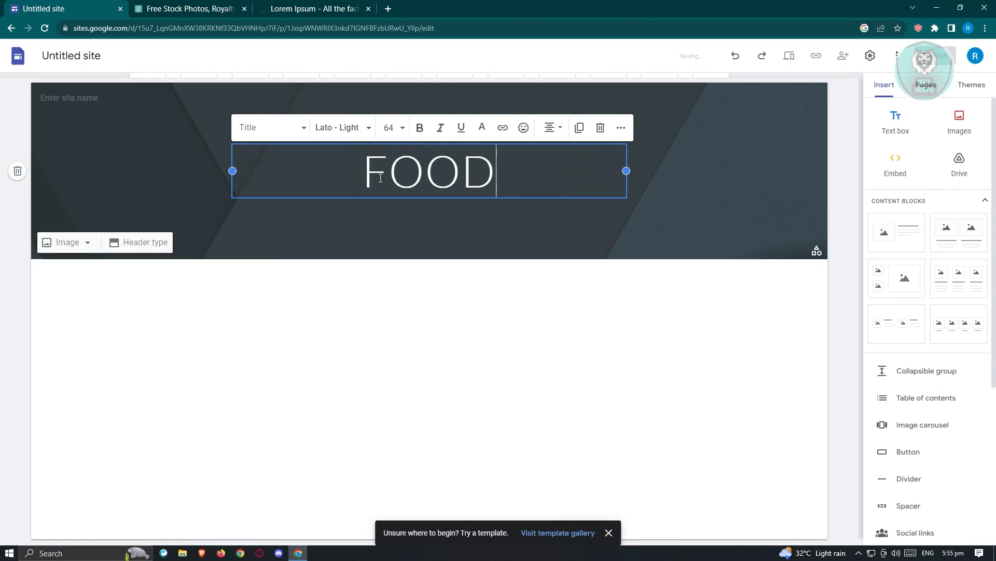
type(" IS GOOD")
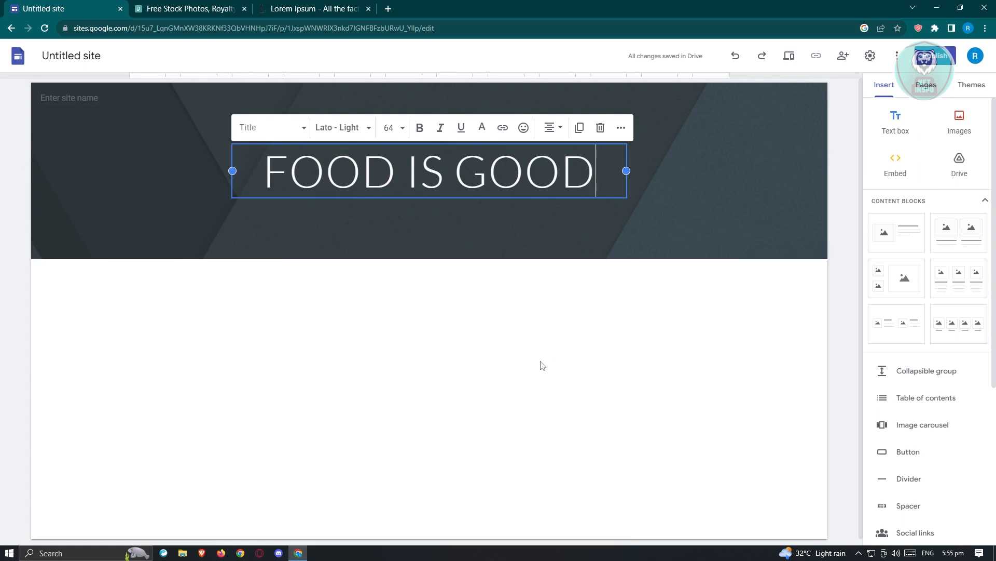
Enter FOOGOOD as the site name in the page header
left_click(91, 102)
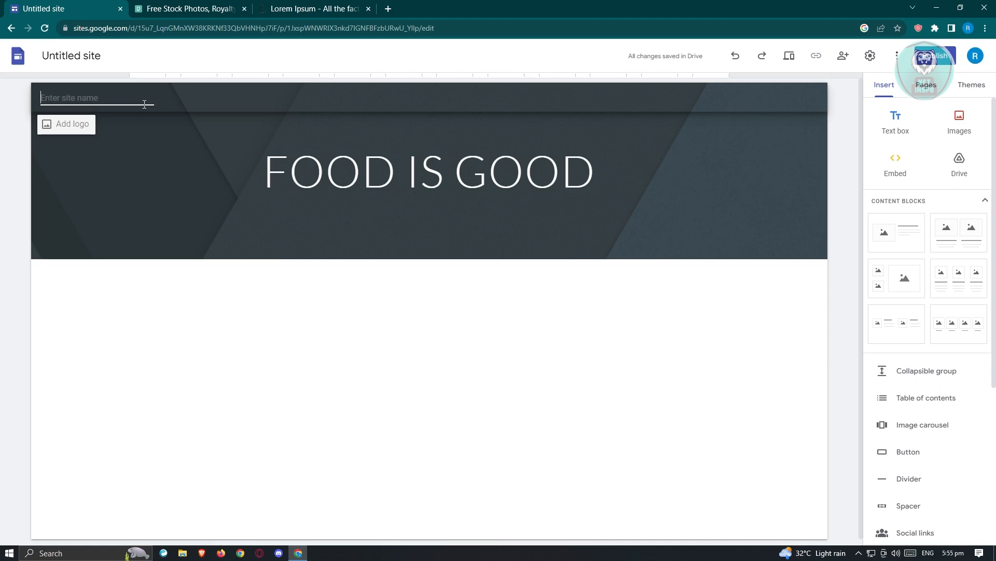
type("FOOGOOD")
left_click(259, 302)
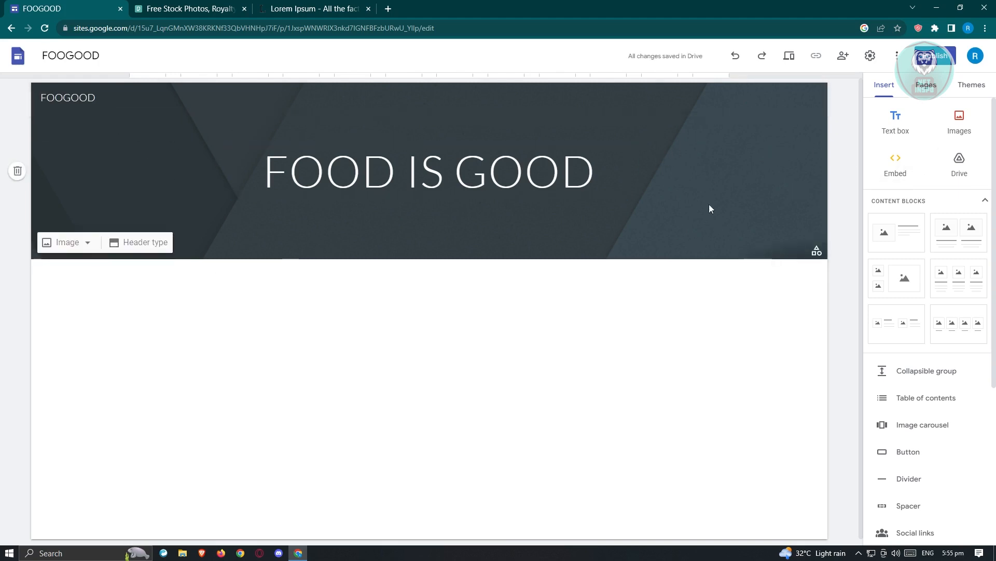
left_click(85, 245)
left_click(78, 274)
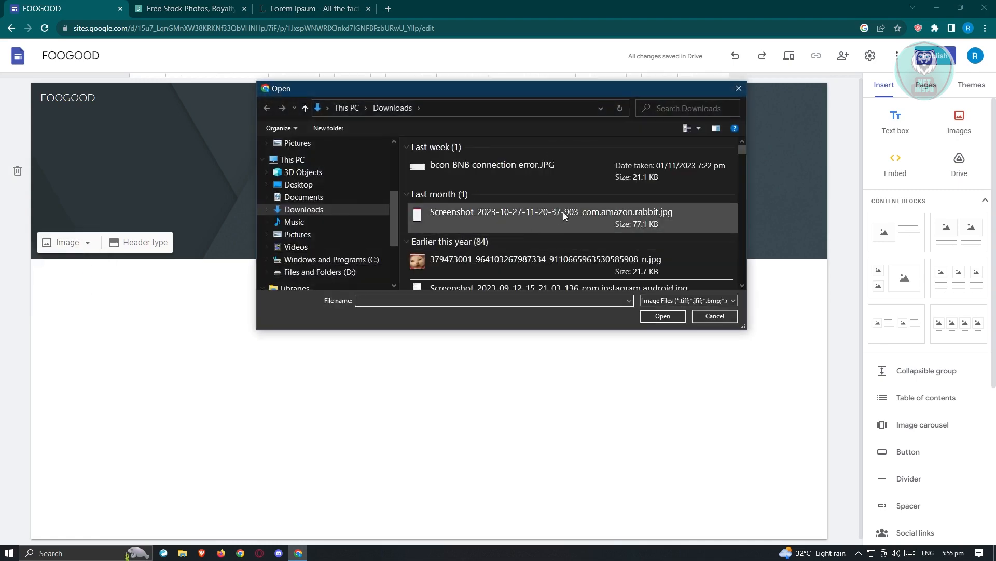
scroll(563, 211, "down", 2)
scroll(568, 251, "down", 3)
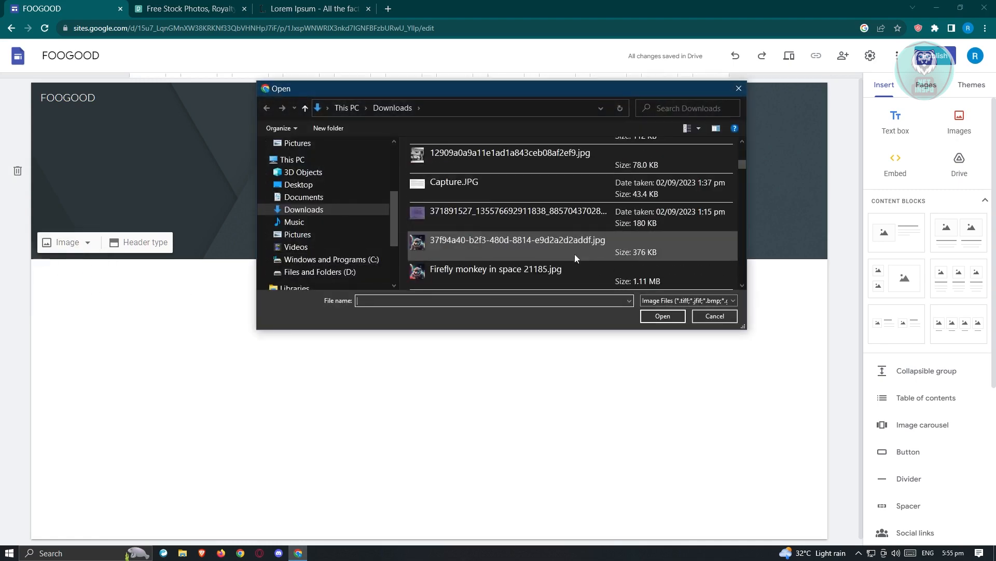
left_click(715, 316)
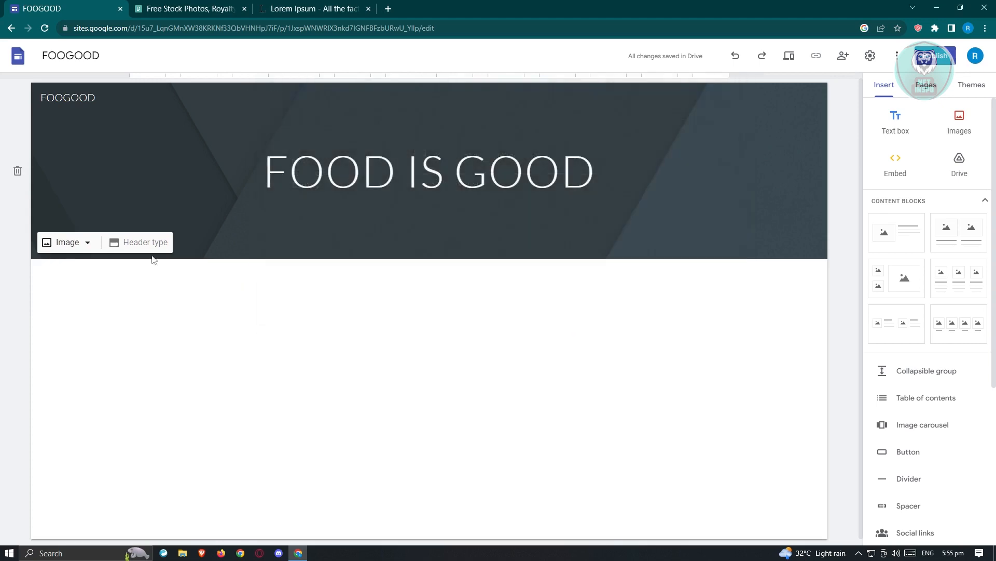
Switch to Pexels, search the free photos for "FOOD" and download the picture of the burger with fried egg and fries
left_click(209, 11)
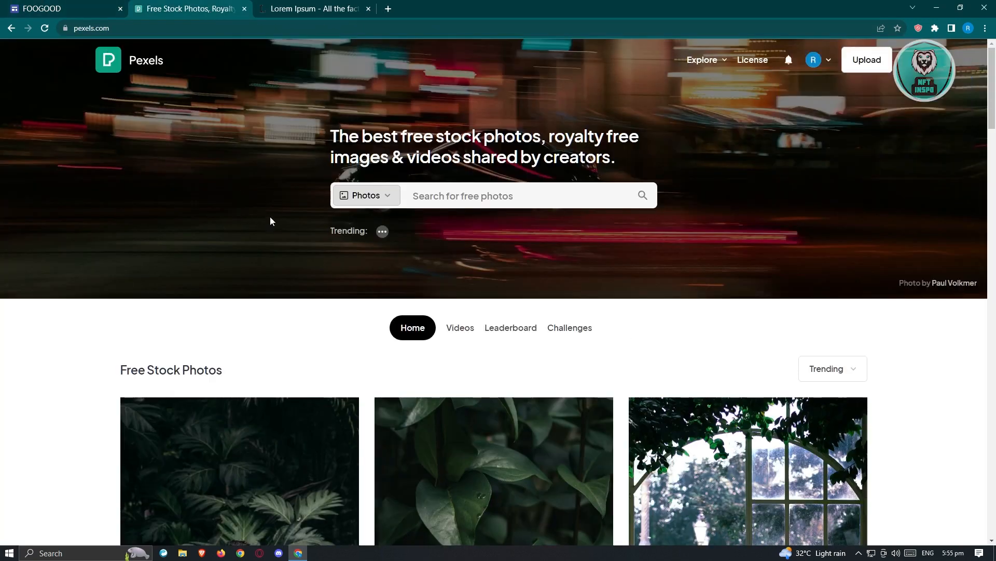
scroll(270, 222, "down", 5)
scroll(312, 218, "up", 4)
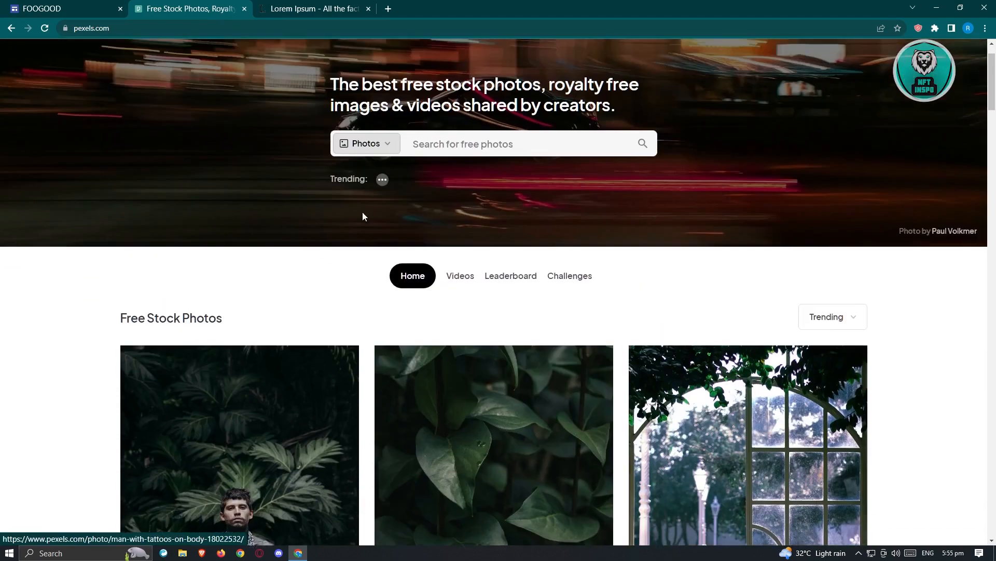
left_click(425, 146)
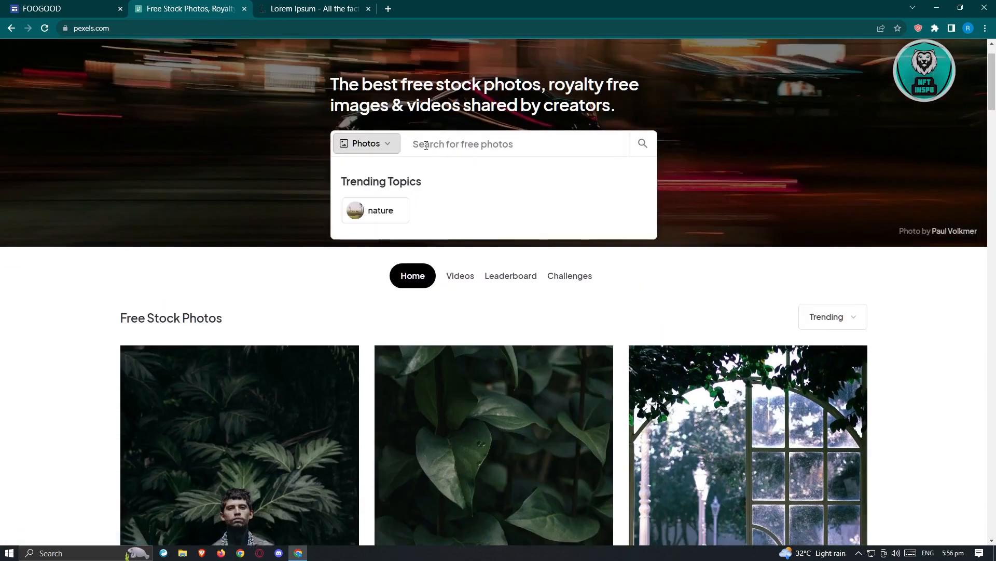
type("FOOD")
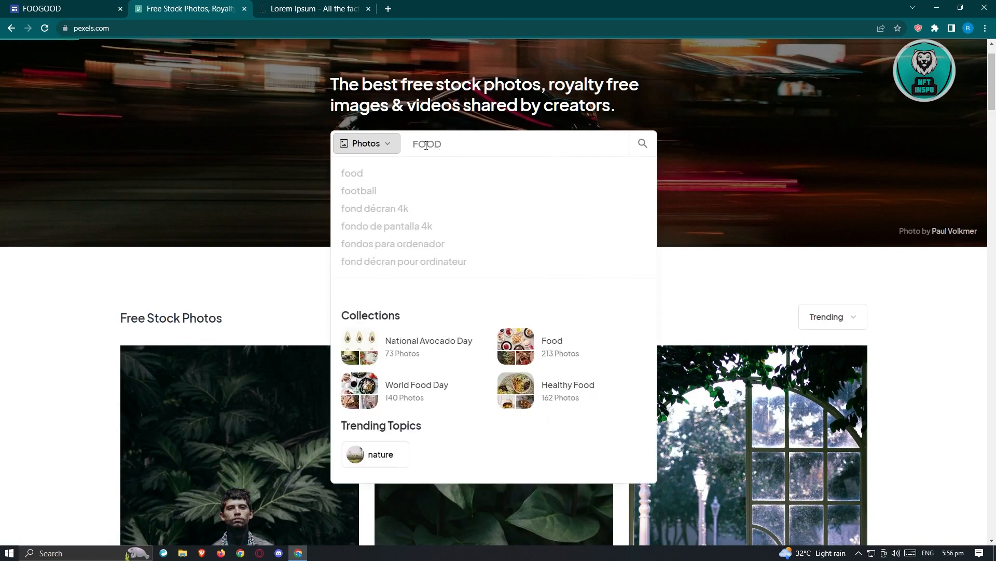
key("Return")
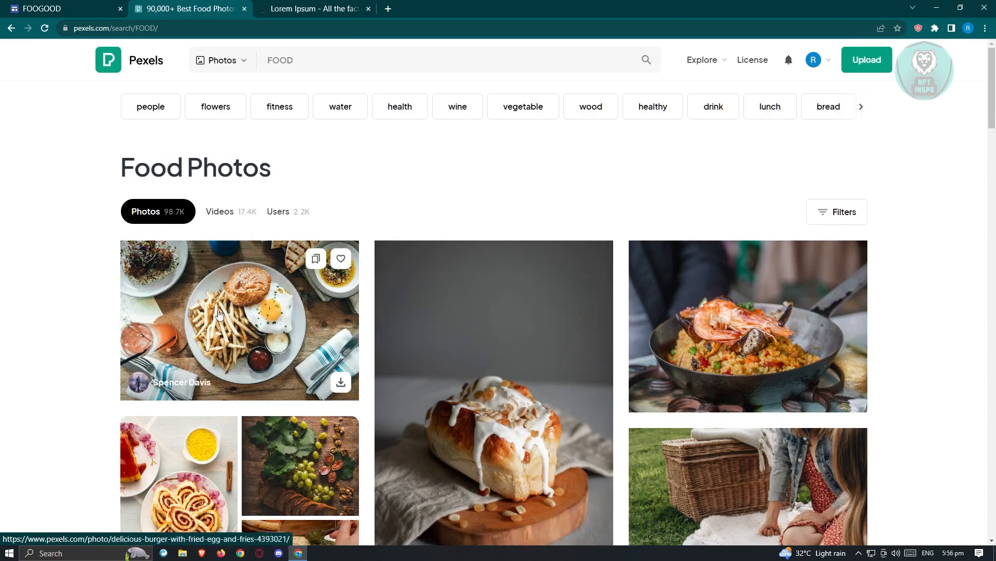
left_click(191, 322)
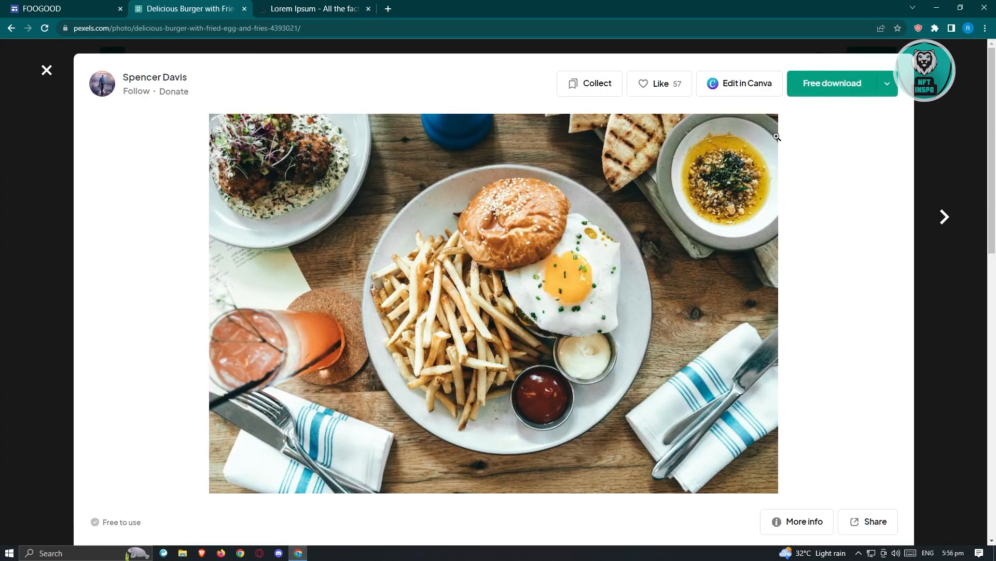
left_click(839, 94)
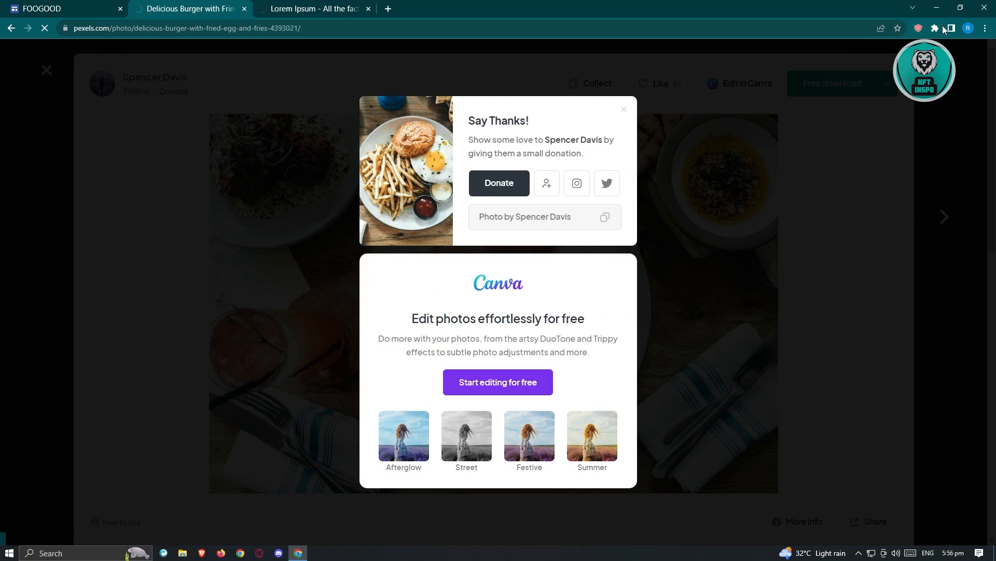
Return to Google Sites and upload the downloaded burger photo as the header background image
left_click(75, 6)
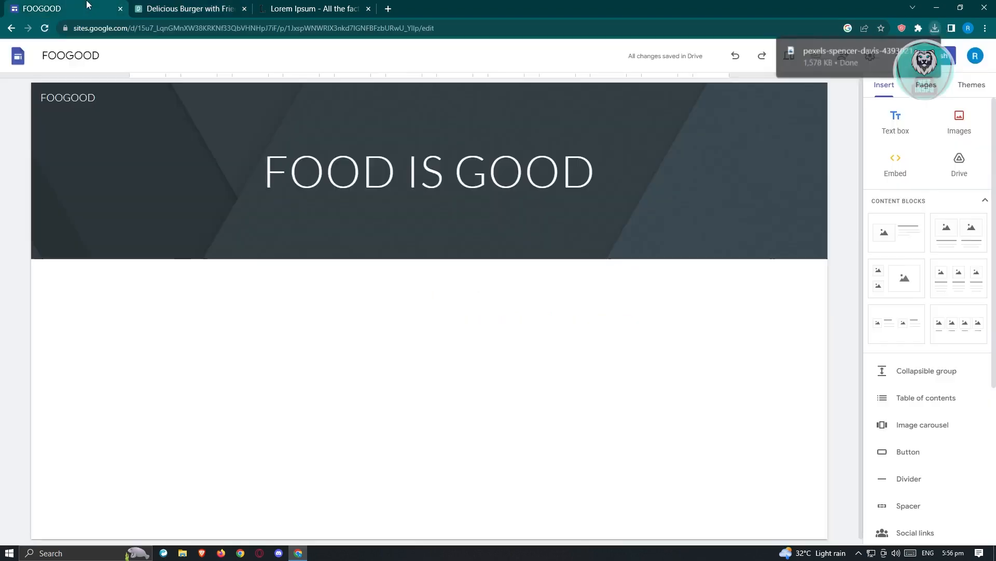
left_click(67, 242)
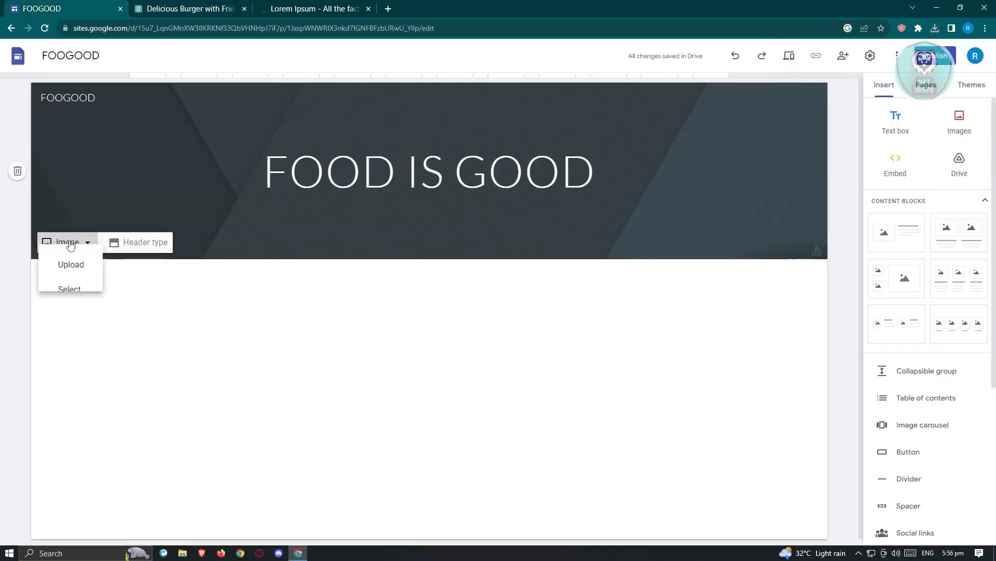
left_click(78, 270)
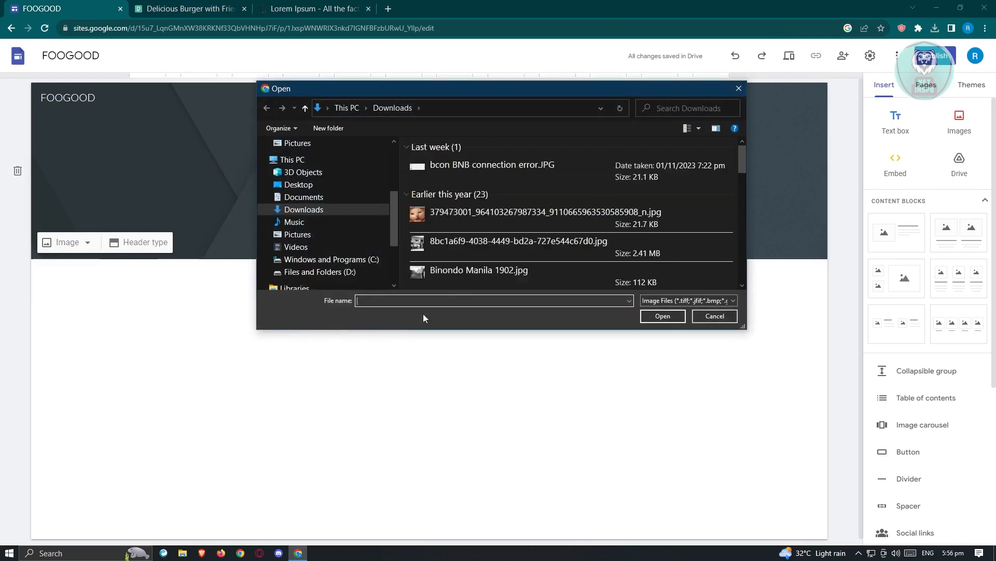
left_click(469, 171)
left_click(662, 314)
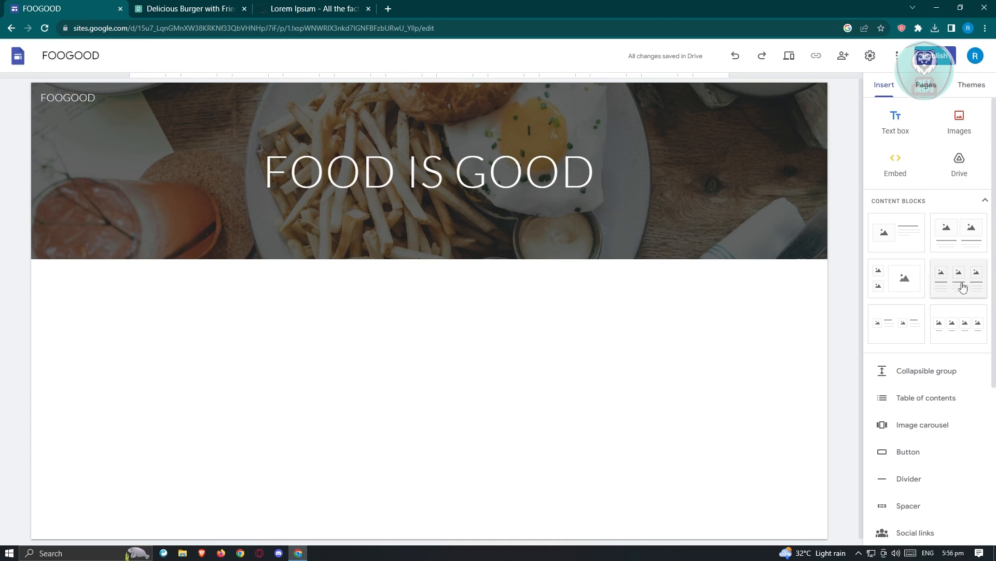
Add the content block with three images and captions in one row below the header
left_click_drag(961, 285, 337, 330)
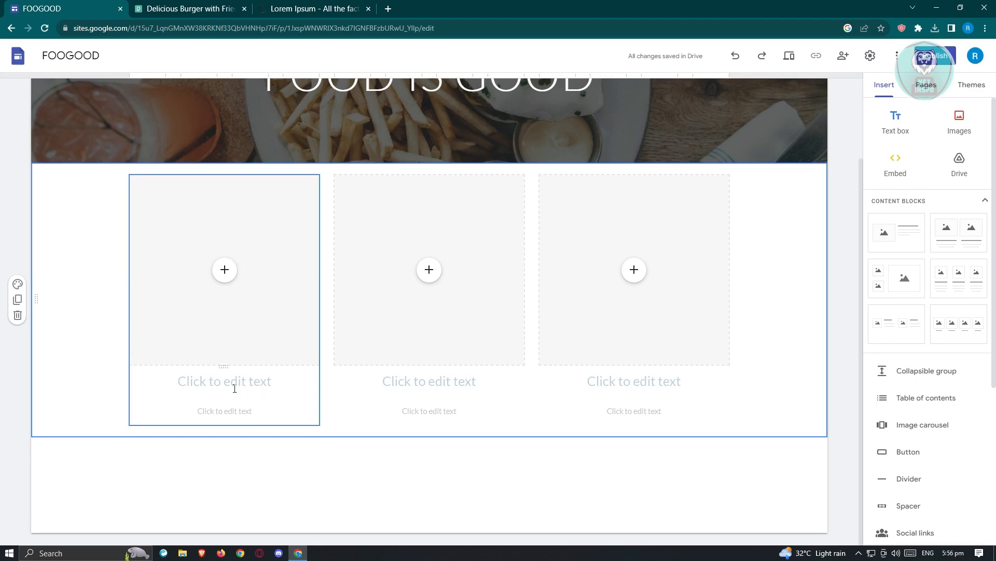
Go back to the Pexels food results and download the photo of pancakes with berries
left_click(275, 10)
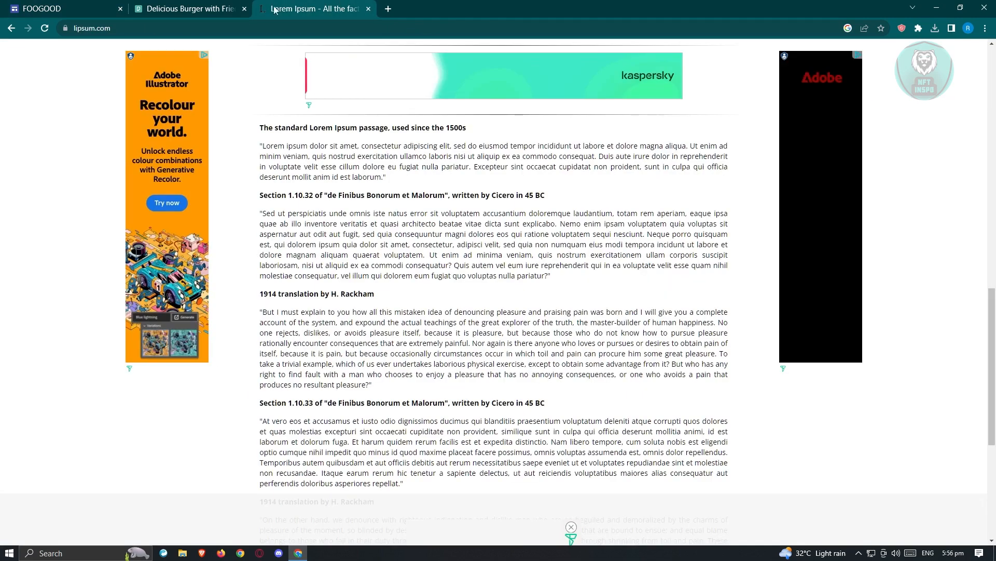
left_click(218, 5)
left_click(743, 254)
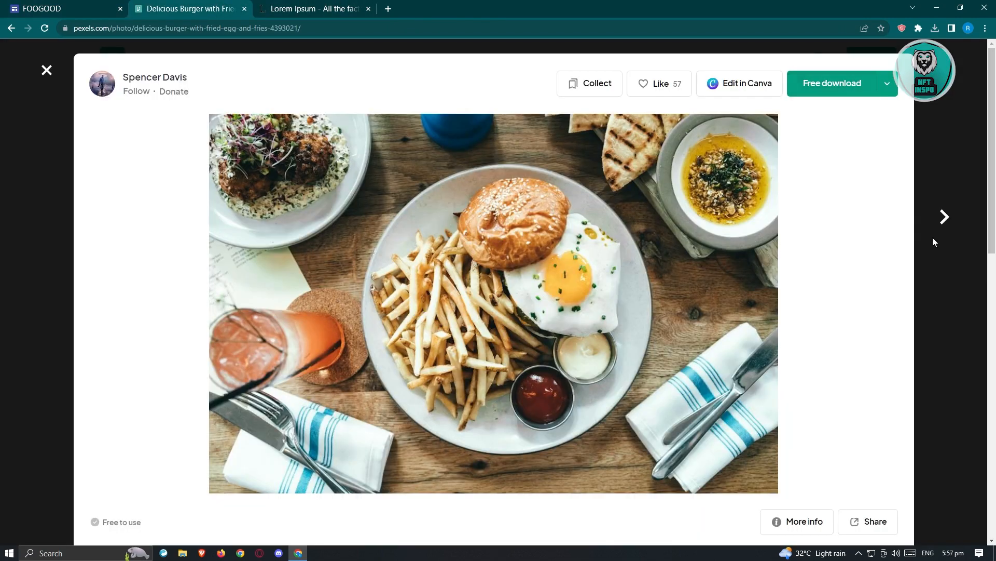
left_click(933, 238)
scroll(469, 332, "down", 8)
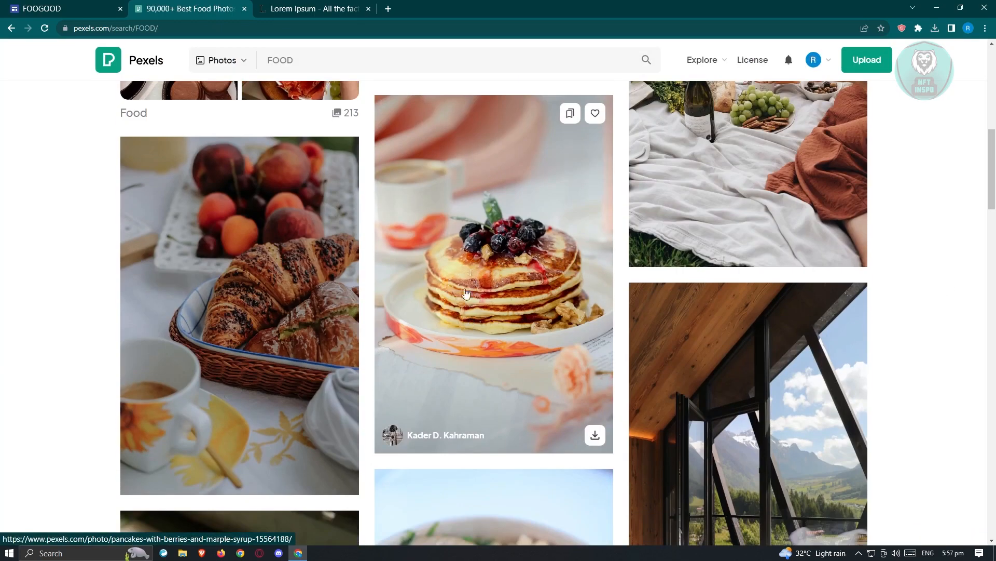
left_click(467, 188)
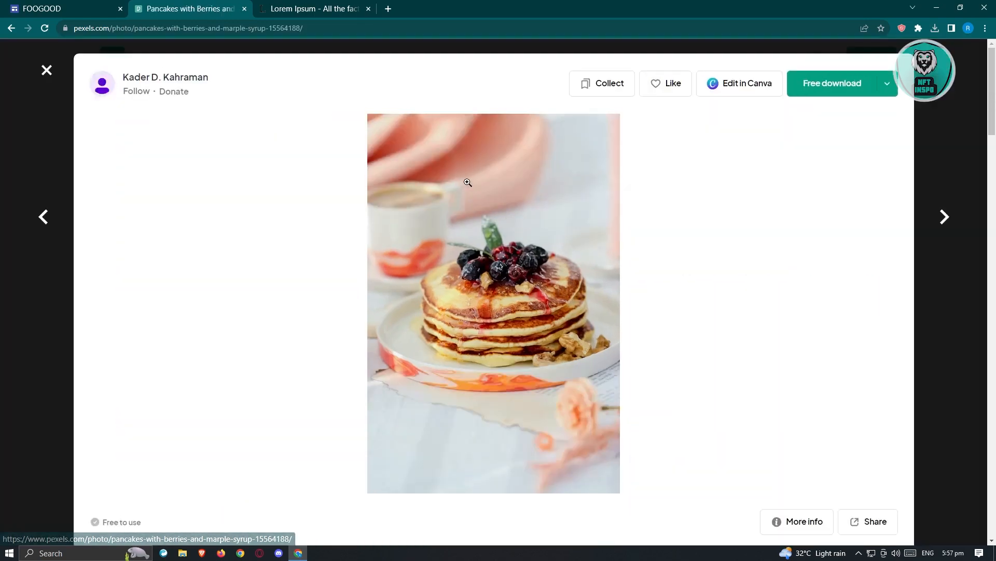
left_click(836, 83)
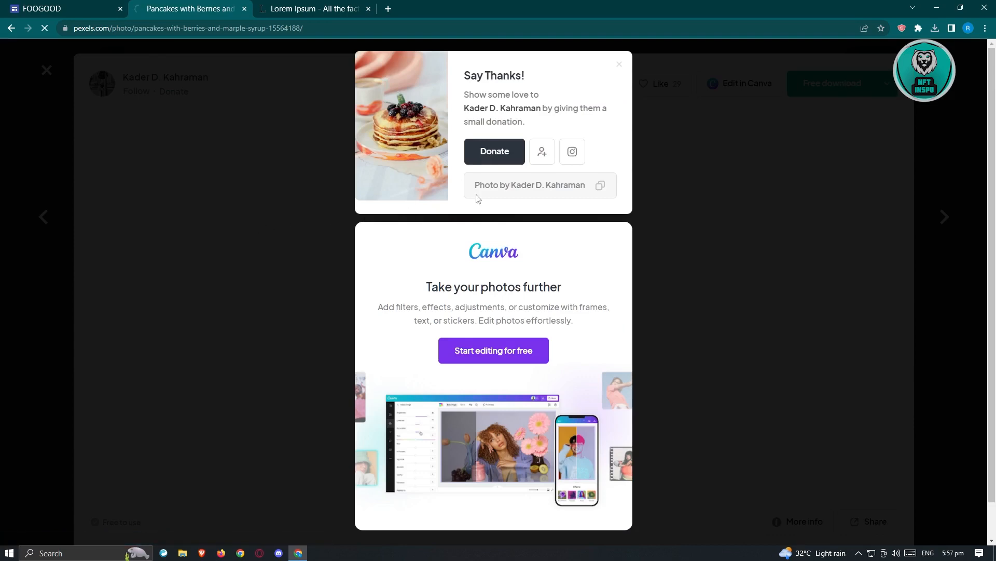
Return to the FOOGOOD site editor and upload the downloaded pancake photo into the first image placeholder of the three-column block
left_click(92, 8)
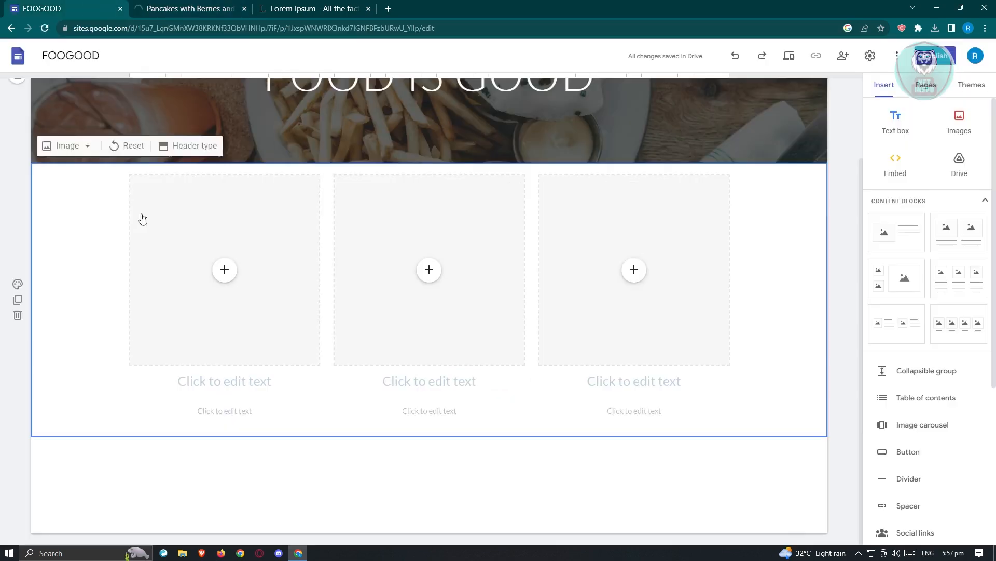
left_click(227, 273)
left_click(253, 304)
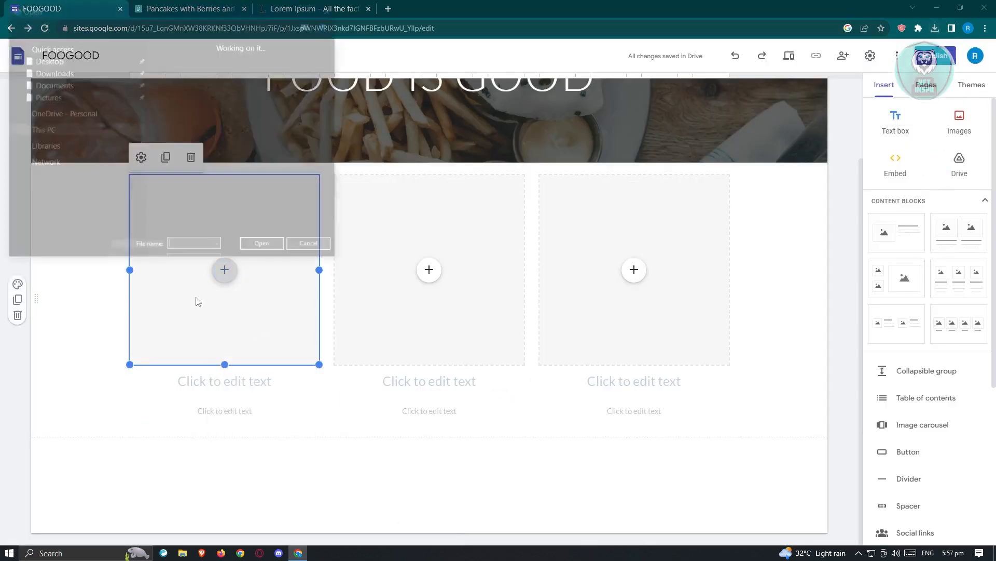
left_click(441, 169)
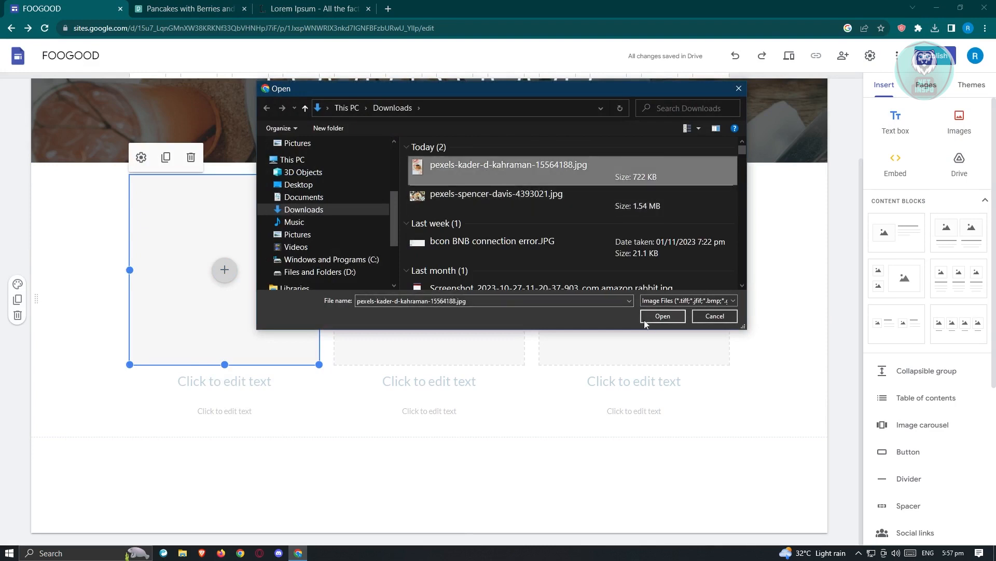
left_click(663, 317)
Enter the heading "SOMETHING SWEET" beneath the pancake photo
left_click(262, 380)
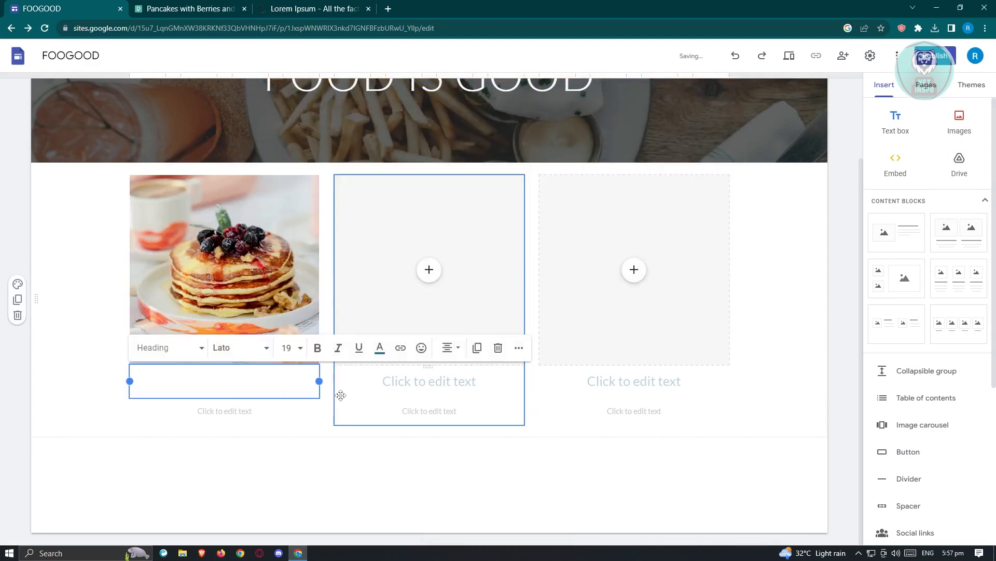
type("SOMETHING S")
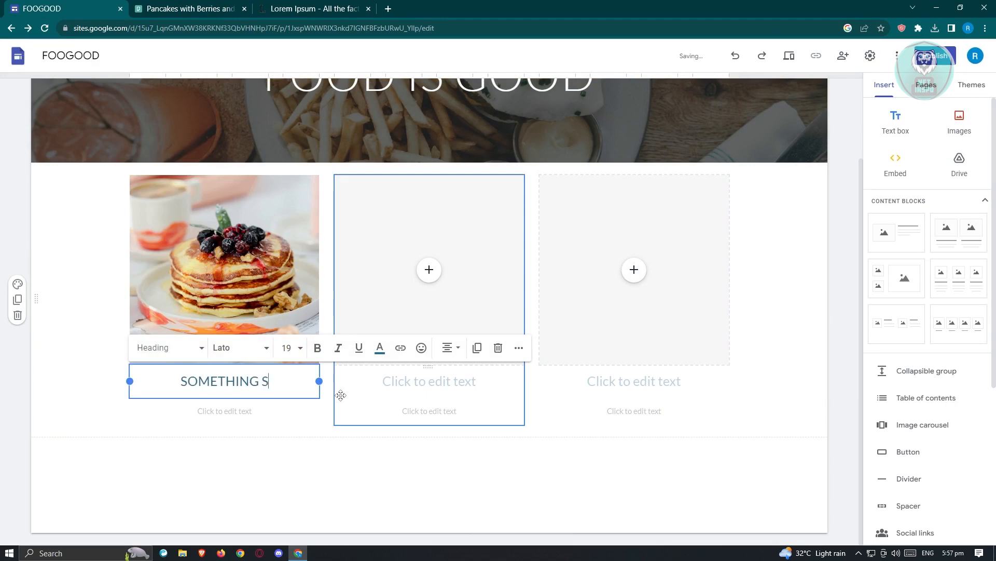
type("WEET")
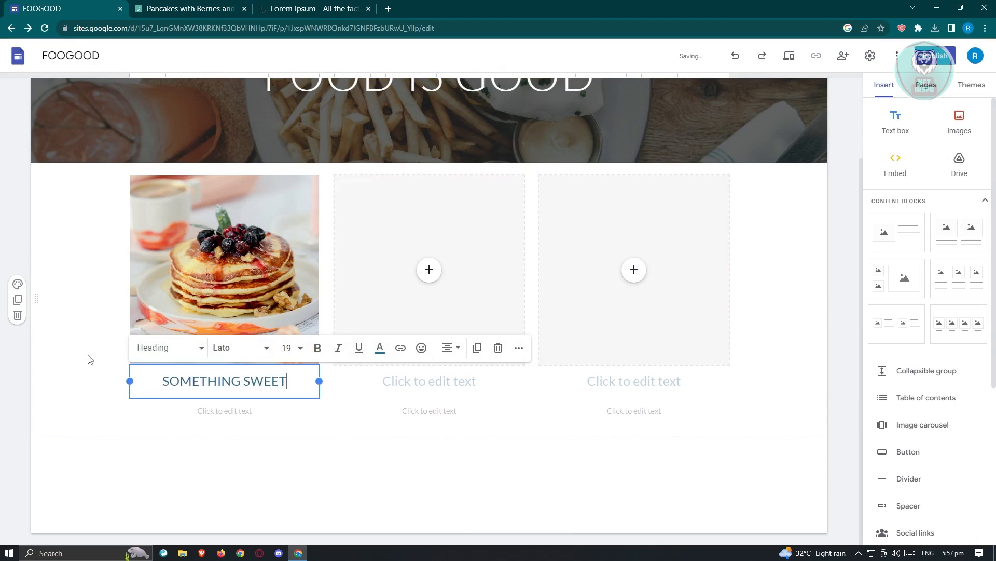
left_click(90, 359)
left_click(233, 417)
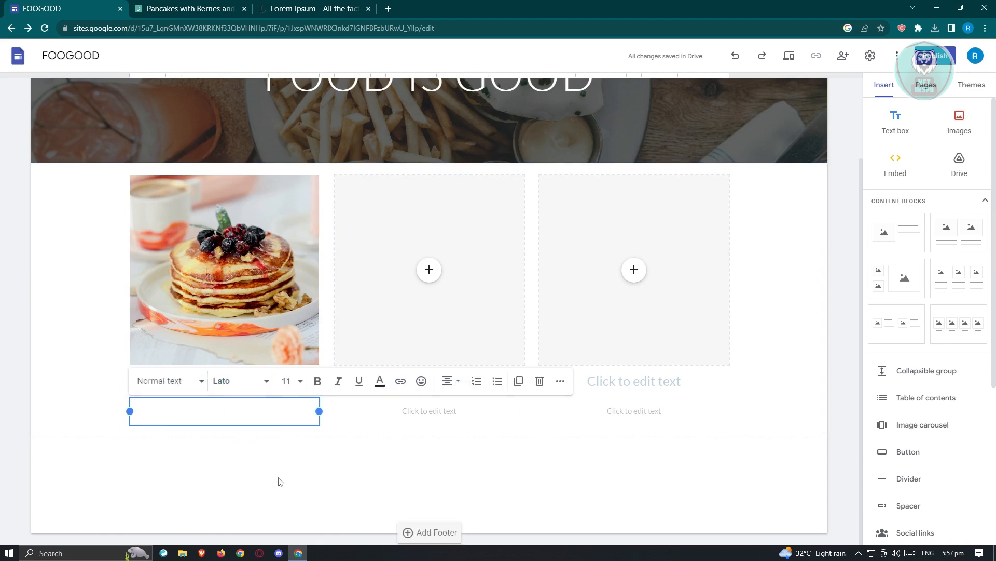
left_click(87, 373)
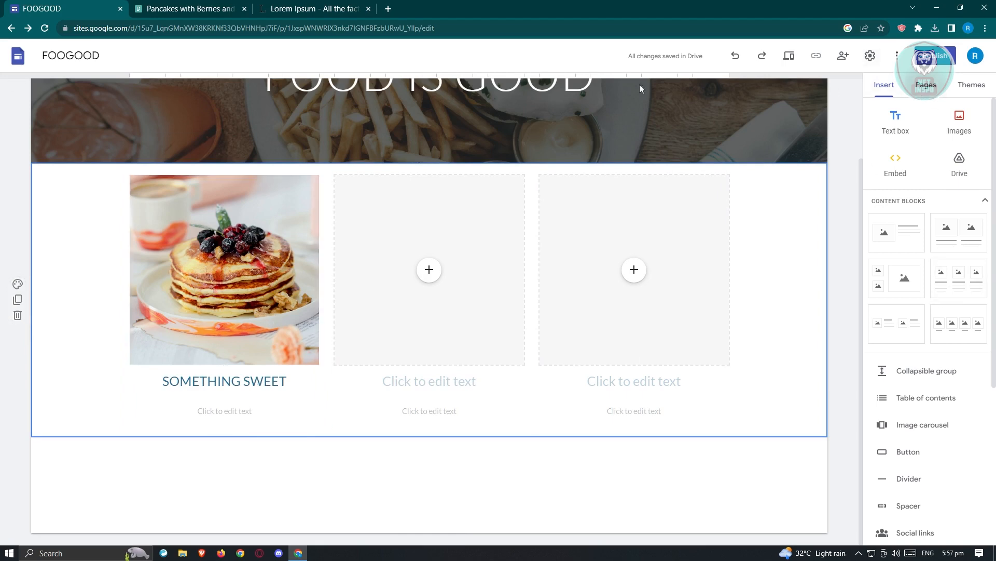
Add a new page named "SOMETHING SWEET" to the site
left_click(933, 88)
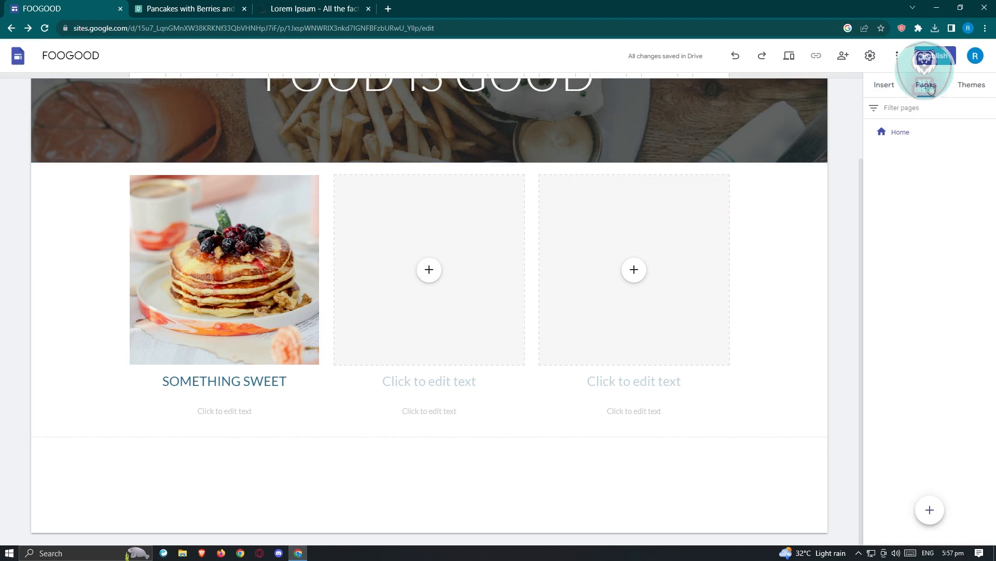
mouse_move(930, 510)
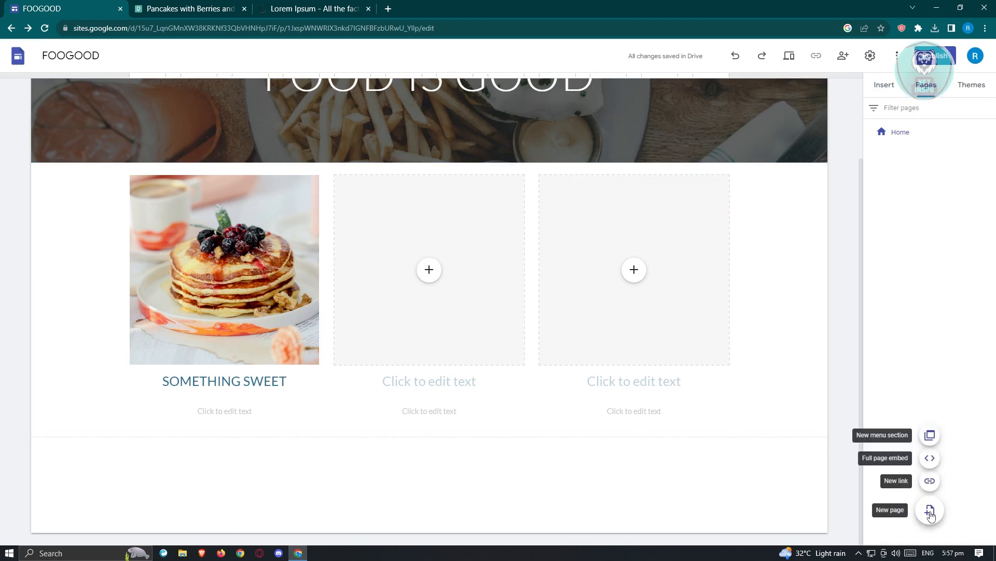
left_click(930, 510)
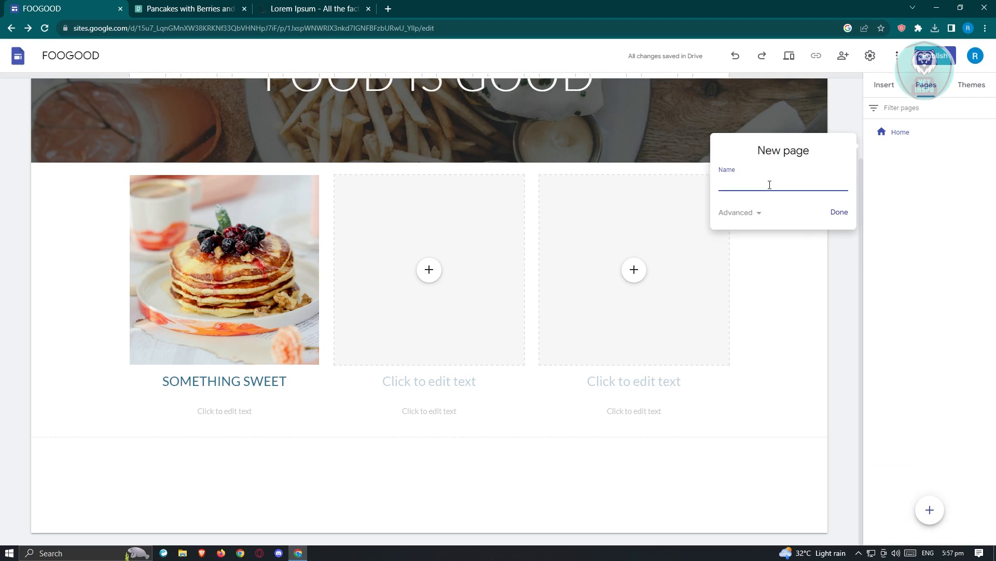
left_click(838, 220)
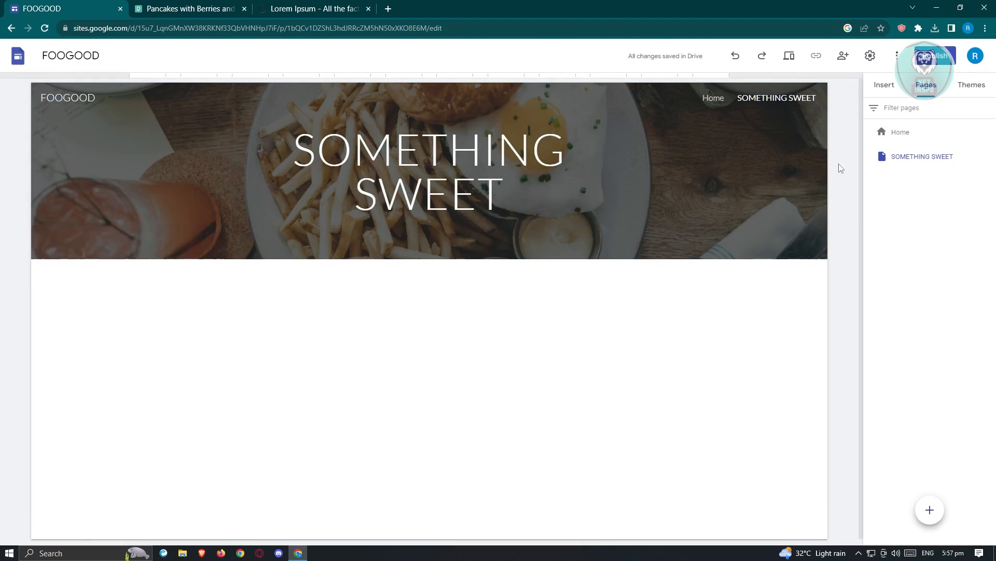
Insert the content block with one image beside a title and text below the new page's header
left_click(886, 85)
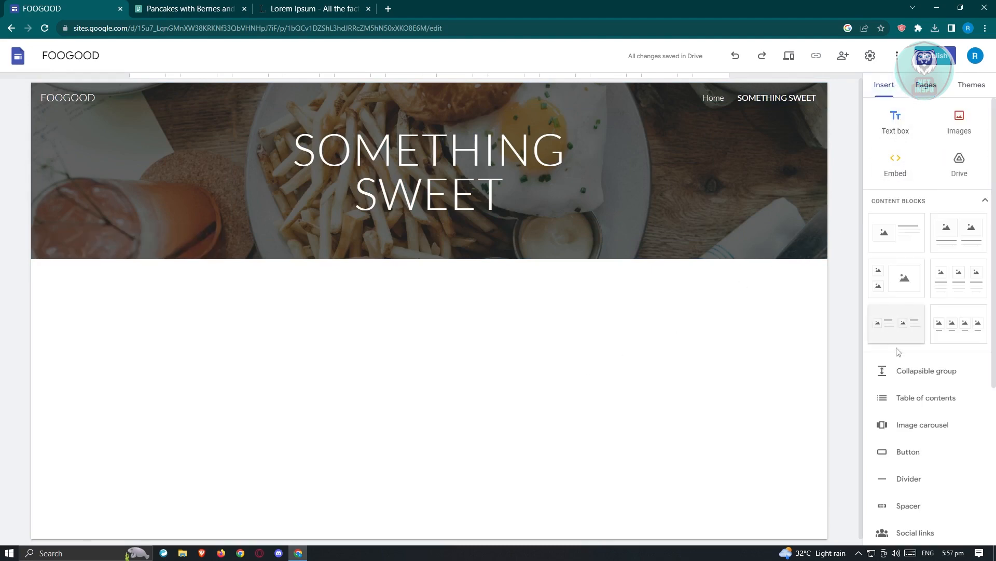
scroll(903, 315, "down", 1)
scroll(904, 315, "down", 2)
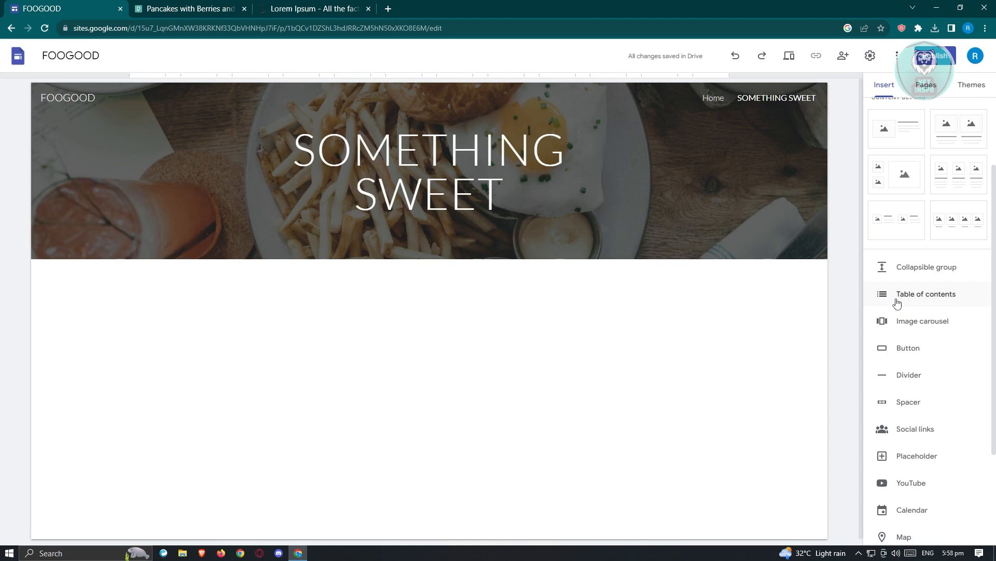
scroll(901, 148, "up", 3)
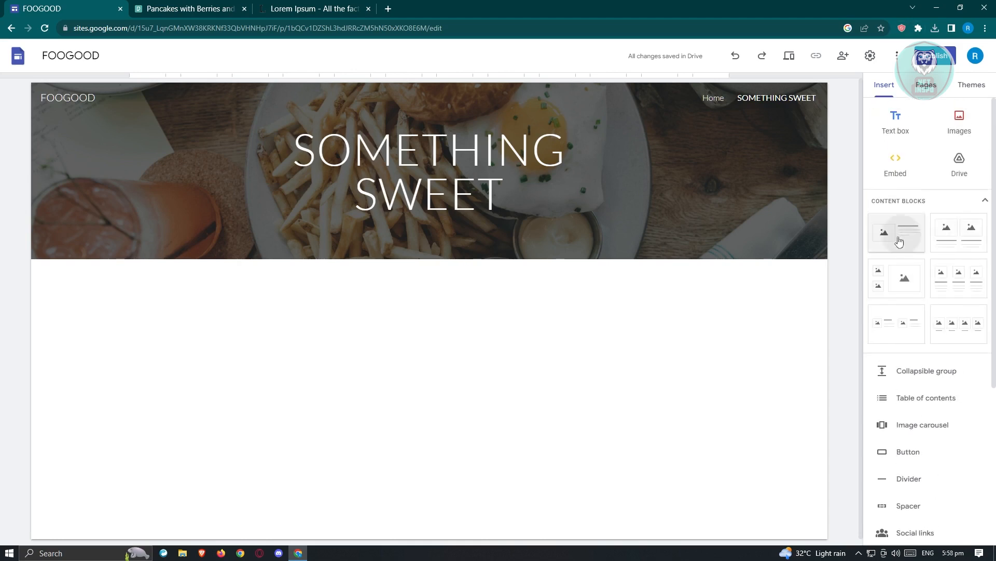
left_click_drag(899, 240, 364, 332)
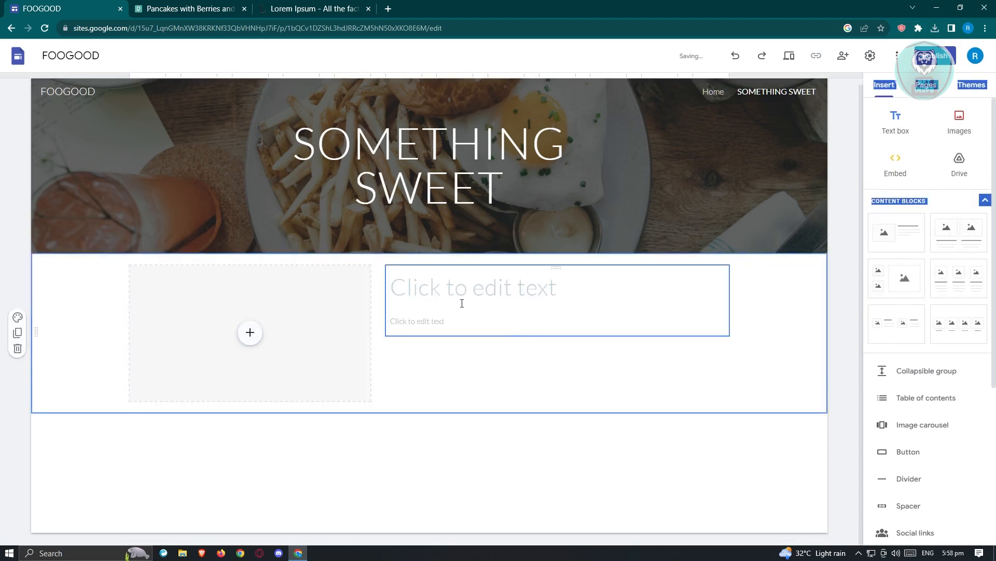
Upload the downloaded pancake photo into the image placeholder on the SOMETHING SWEET page
left_click(259, 339)
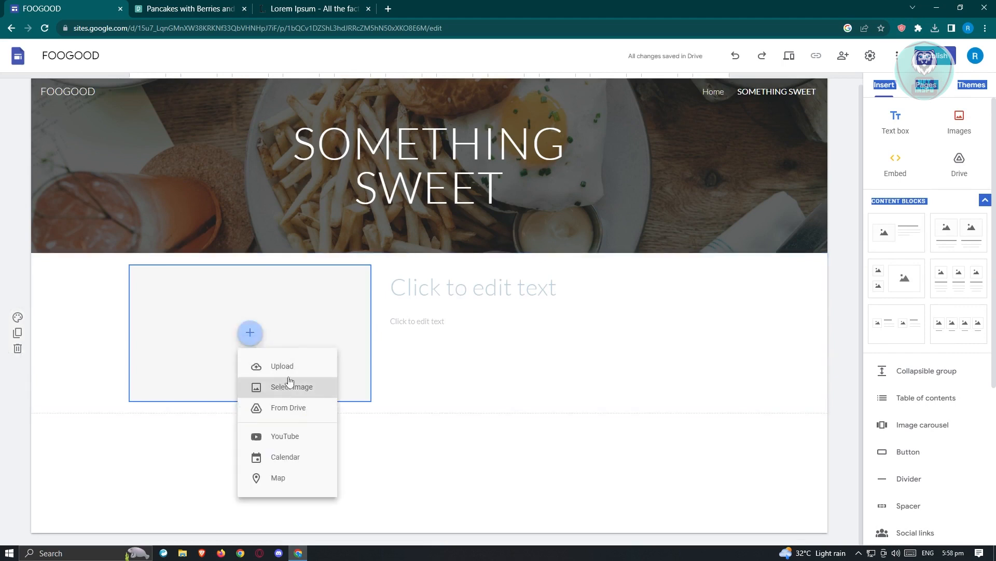
left_click(287, 369)
left_click(496, 169)
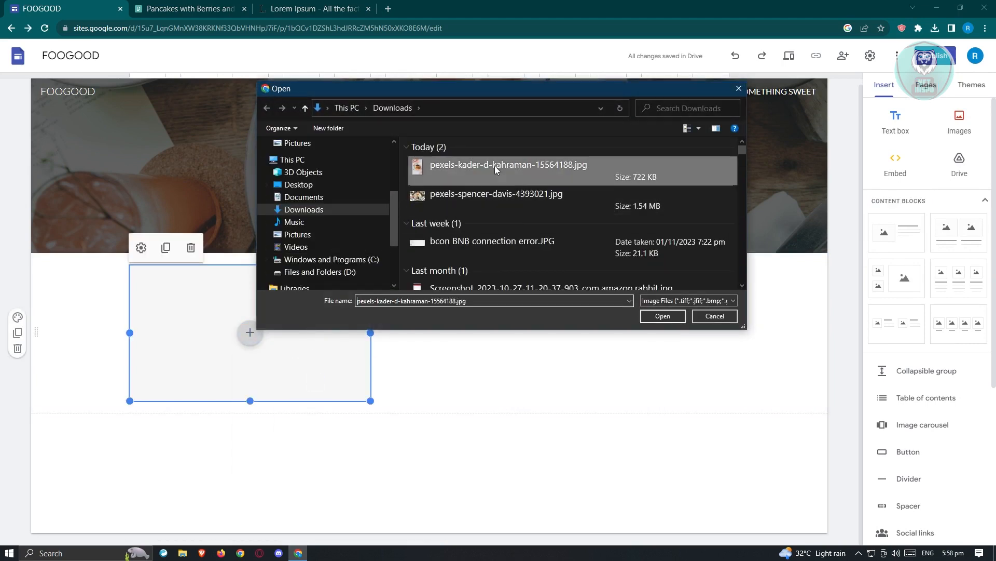
left_click(659, 316)
Enter "HEYY SOMETHING" as the title beside the pancake photo
left_click(617, 319)
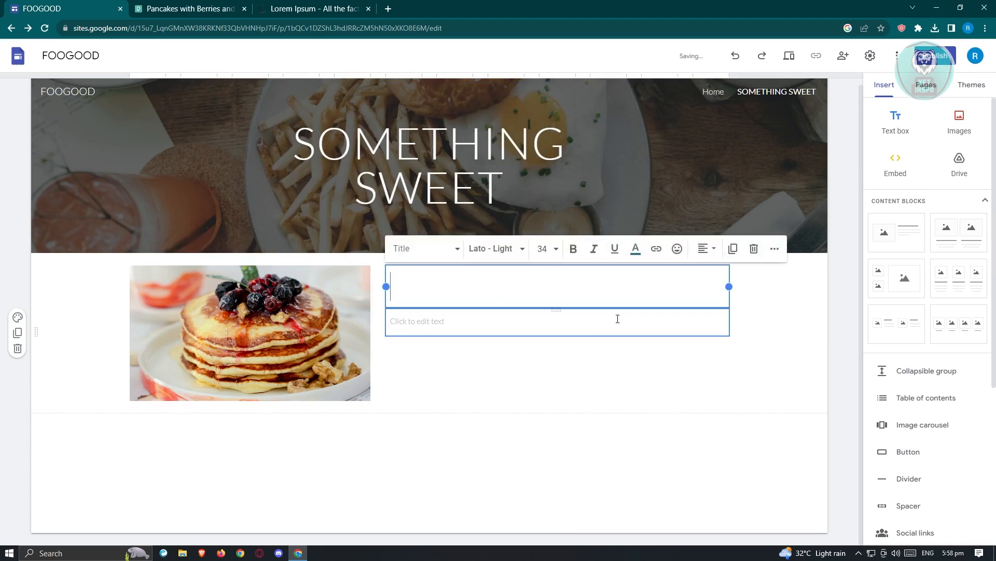
type("HEYY SOPMETHING")
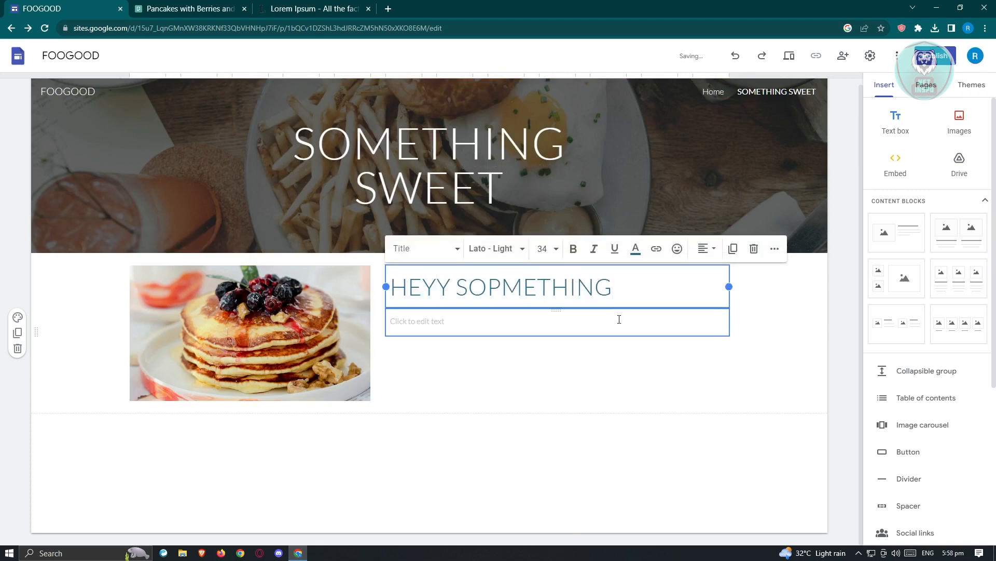
key("BackSpace")
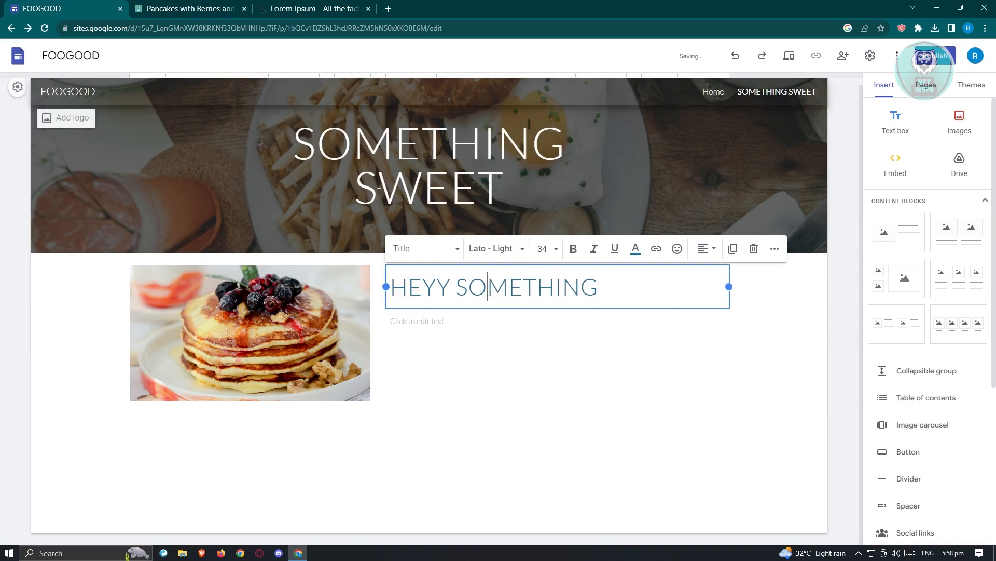
Copy the opening lines of the standard Lorem Ipsum passage from lipsum.com and paste them into the body text below the HEYY SOMETHING title
left_click(440, 324)
key("ctrl+shift+Tab")
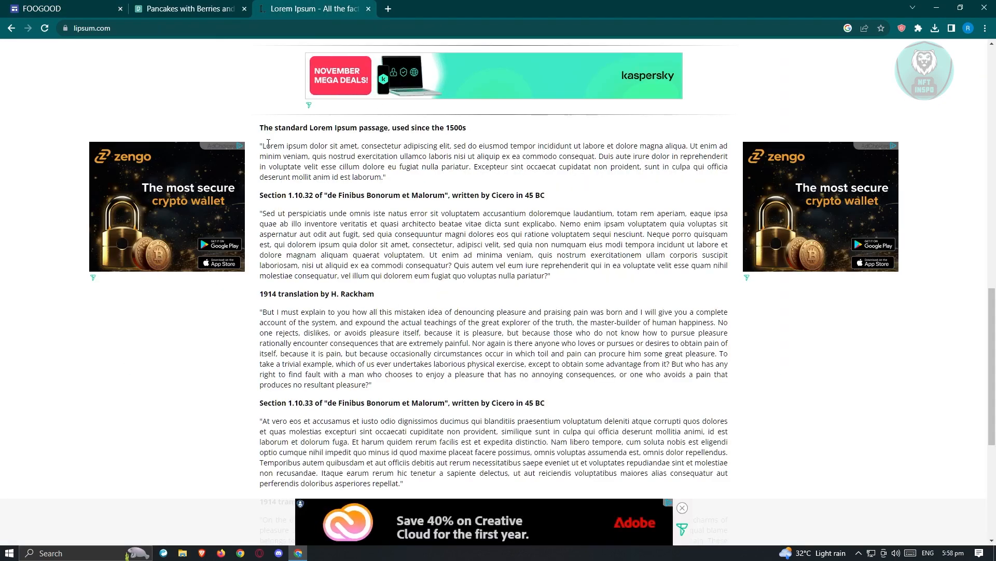
left_click_drag(262, 146, 301, 167)
key("ctrl+c")
key("ctrl+Tab")
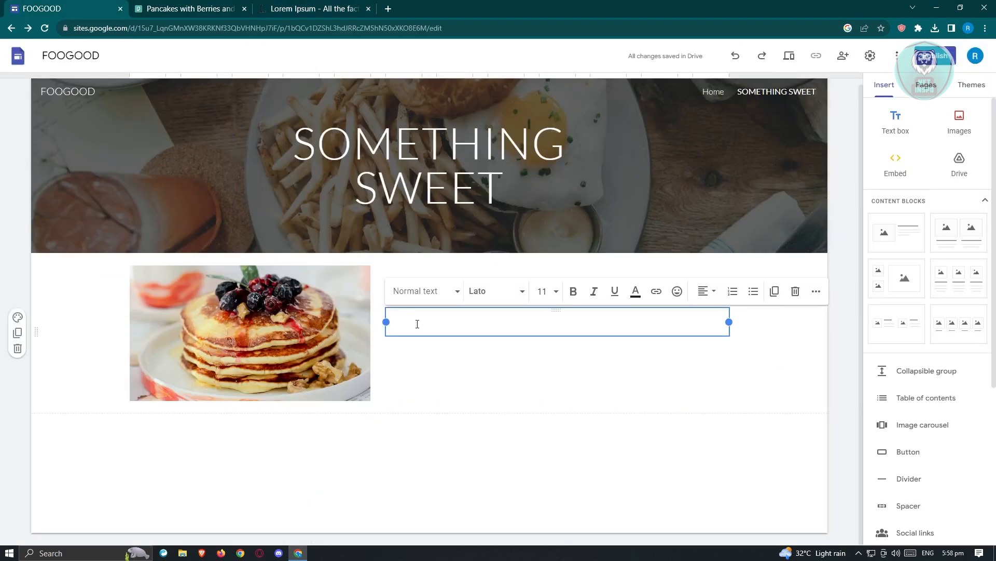
key("ctrl+v")
left_click(512, 474)
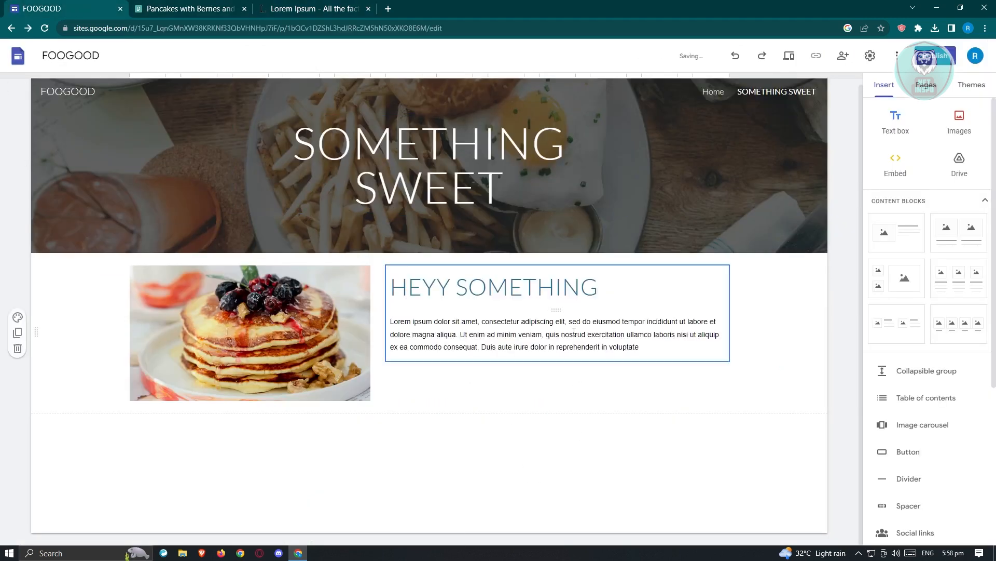
scroll(883, 444, "down", 4)
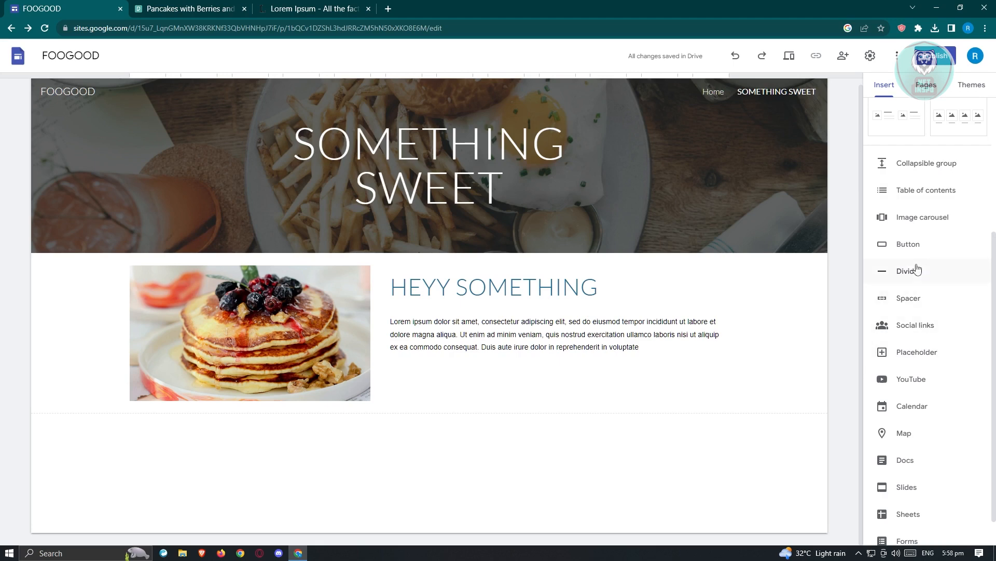
scroll(937, 436, "down", 1)
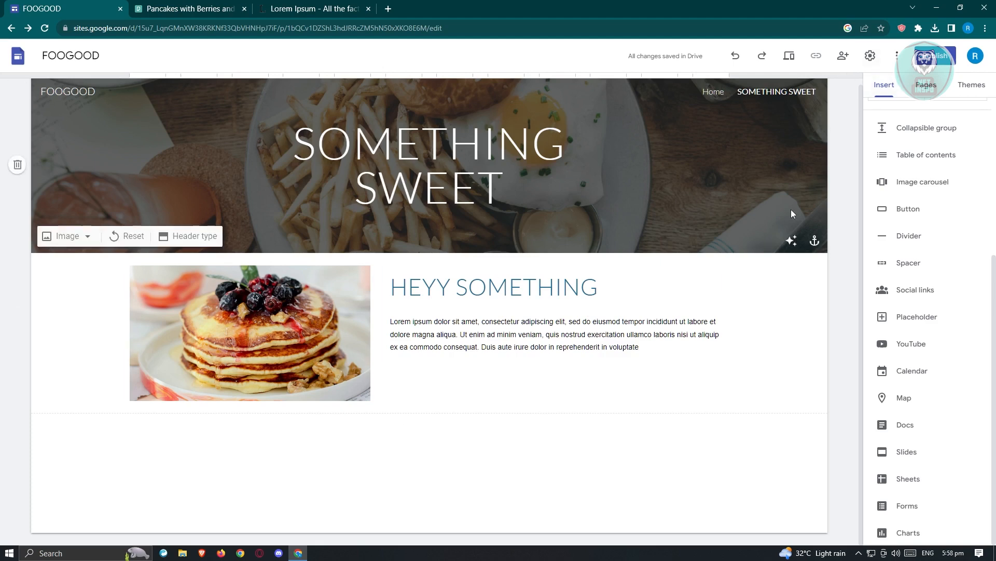
Hide the SOMETHING SWEET page from the site navigation
left_click(927, 87)
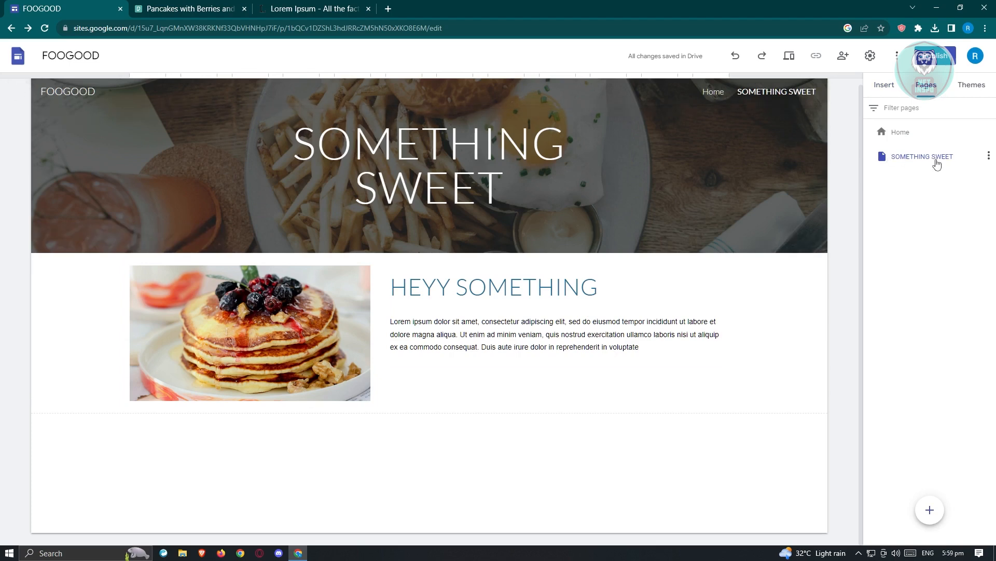
left_click(989, 156)
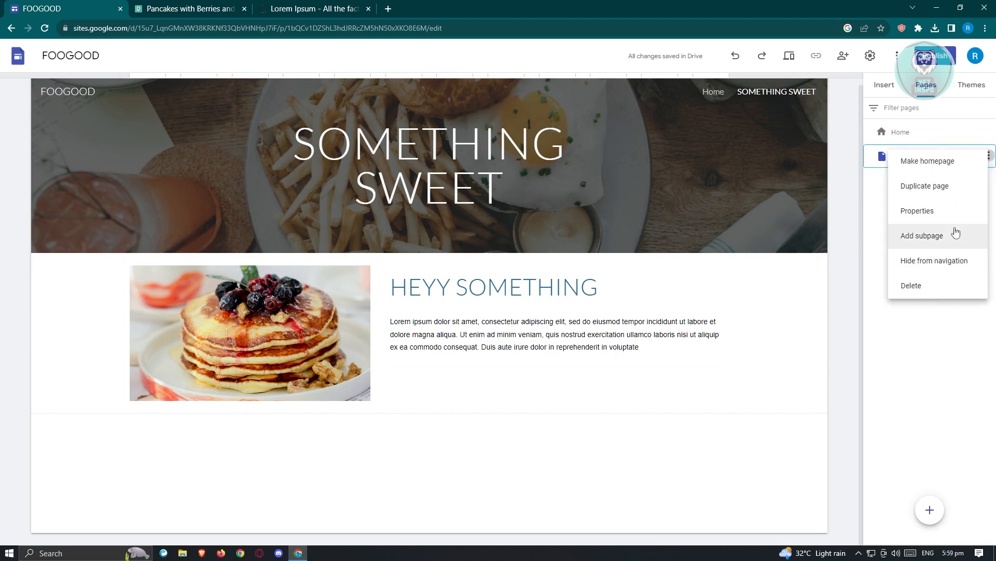
left_click(942, 266)
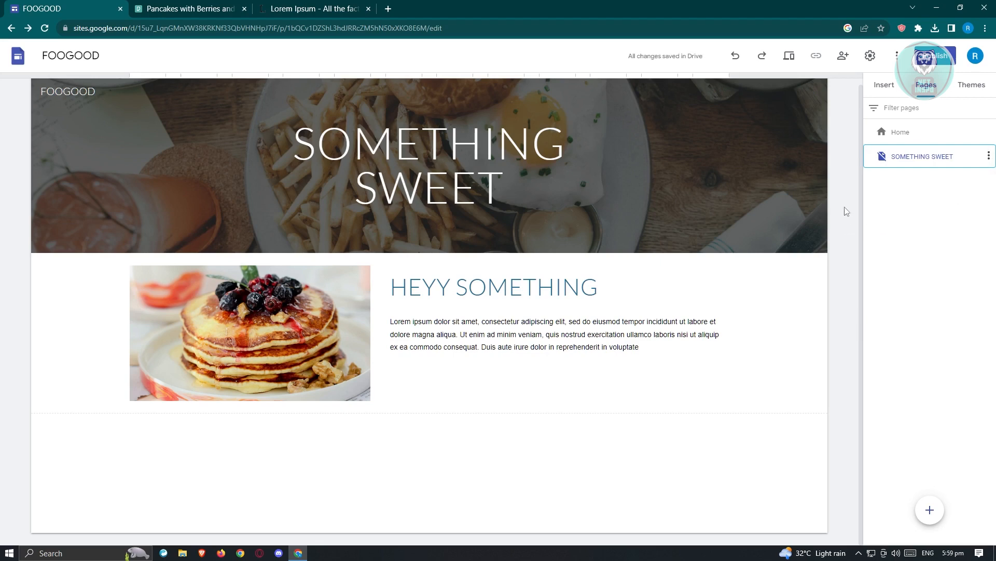
On the Home page, link the SOMETHING SWEET heading under the pancake photo to the site's SOMETHING SWEET page
left_click(901, 134)
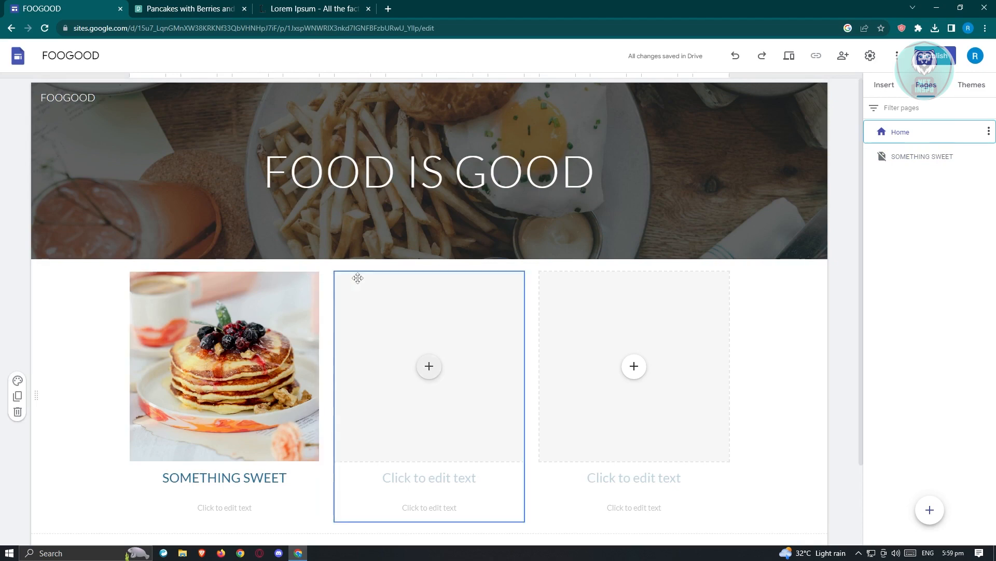
scroll(322, 332, "down", 2)
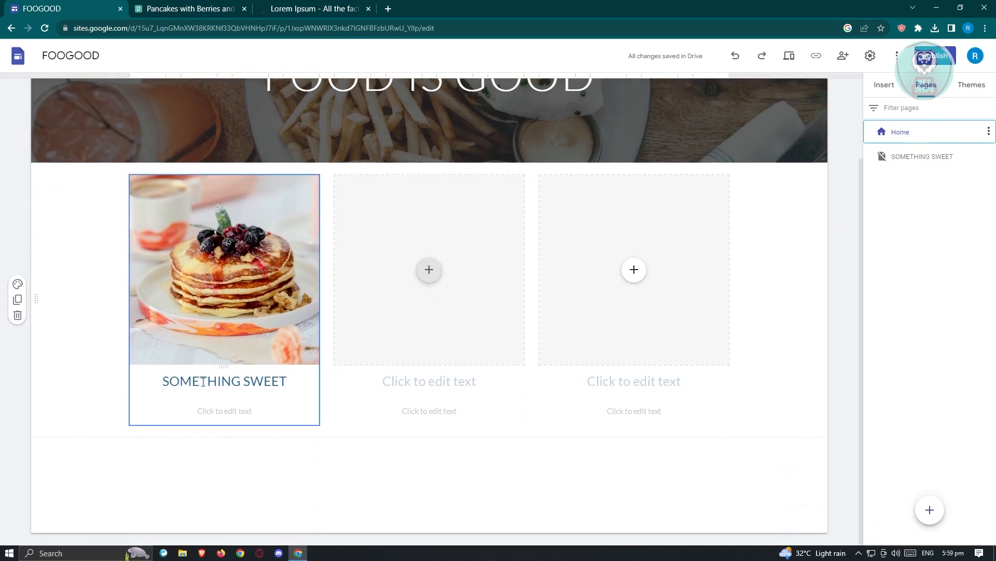
left_click(276, 382)
left_click_drag(293, 382, 160, 381)
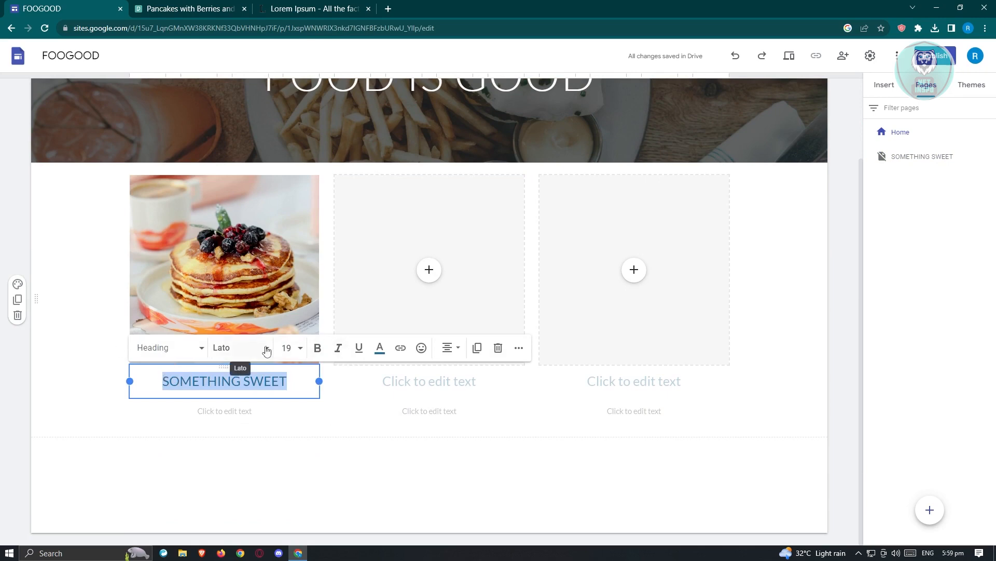
left_click(401, 354)
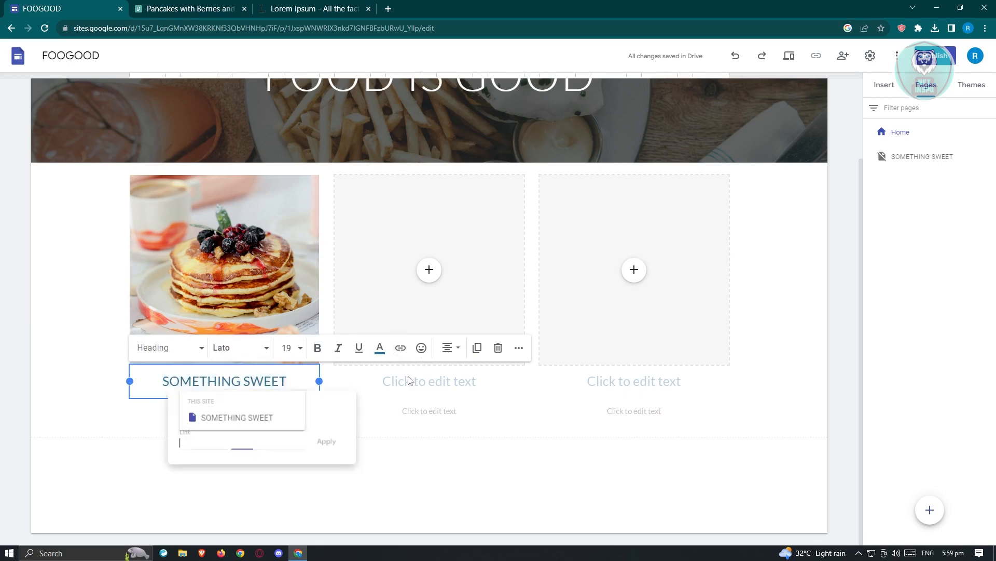
left_click(228, 418)
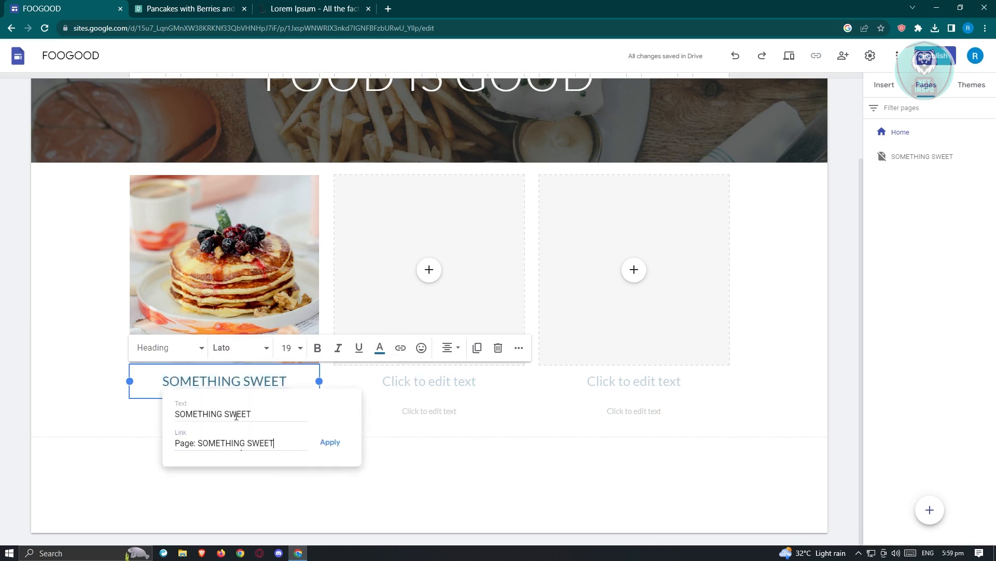
left_click(330, 443)
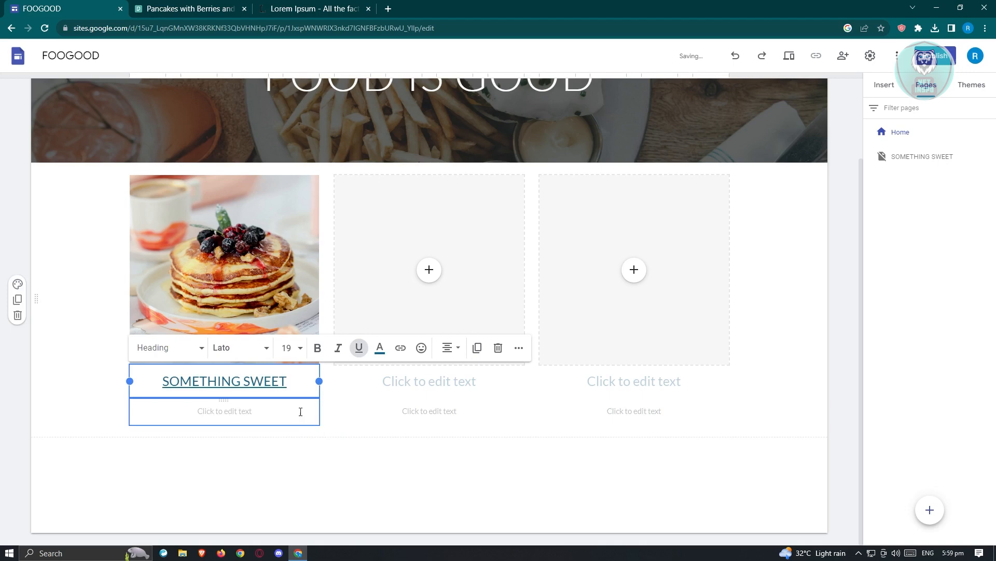
left_click(345, 438)
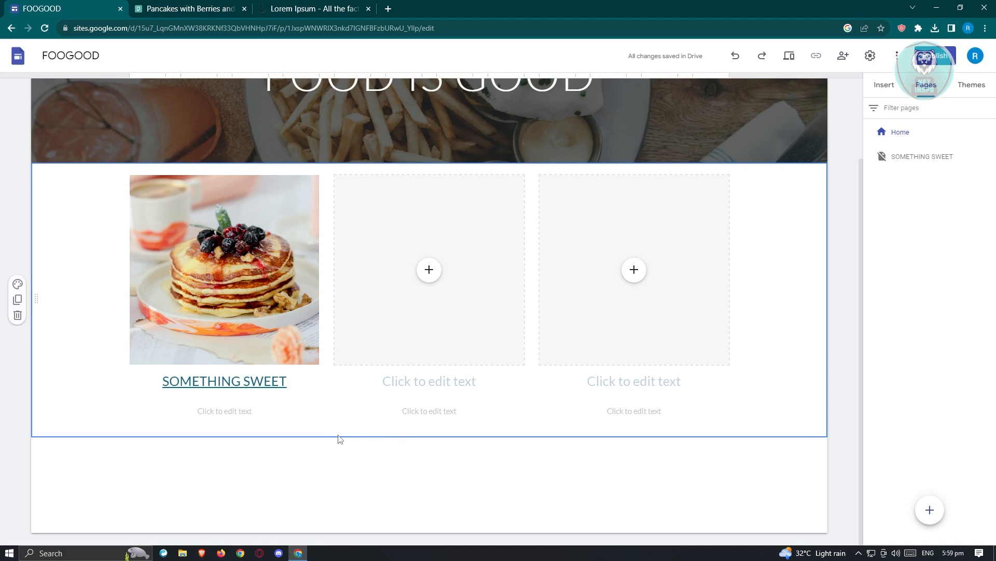
scroll(338, 437, "up", 2)
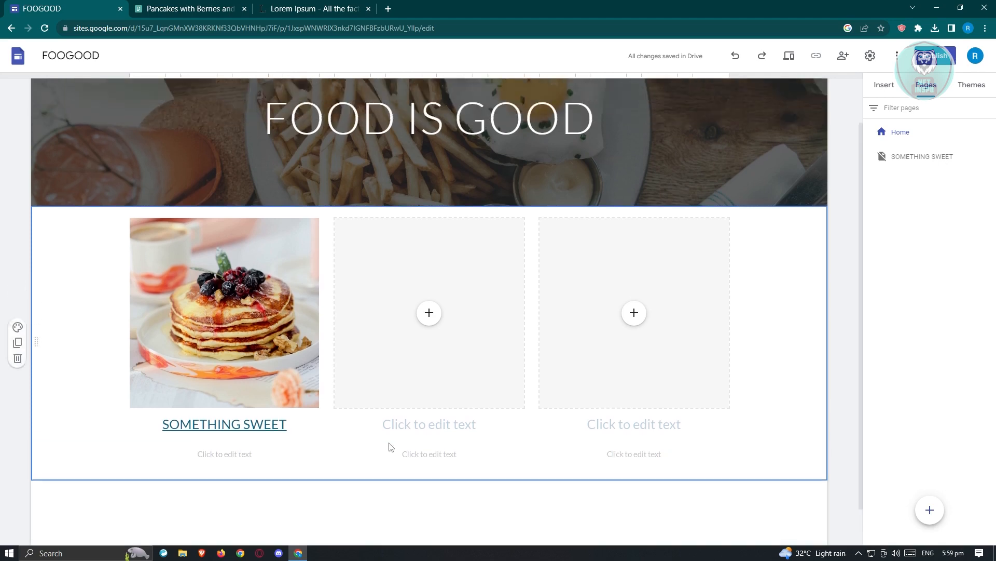
scroll(552, 369, "down", 2)
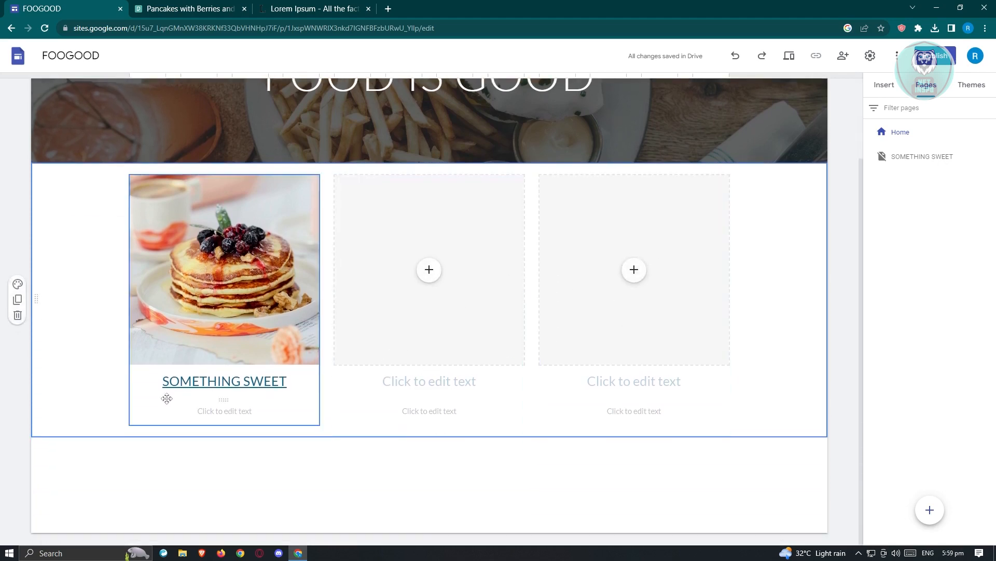
scroll(763, 289, "up", 2)
mouse_move(780, 246)
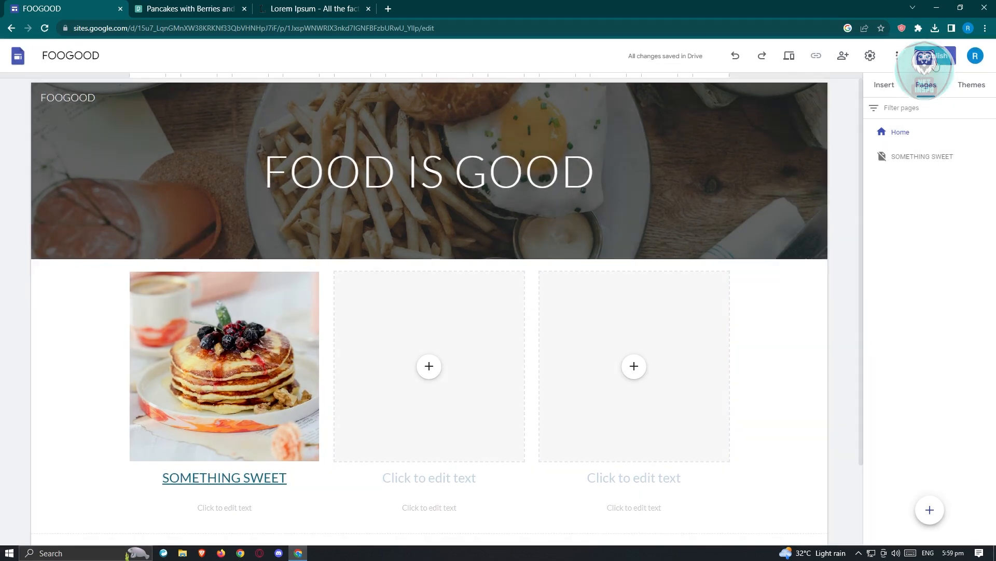
Publish the site to the web under the web address "foogood"
left_click(936, 59)
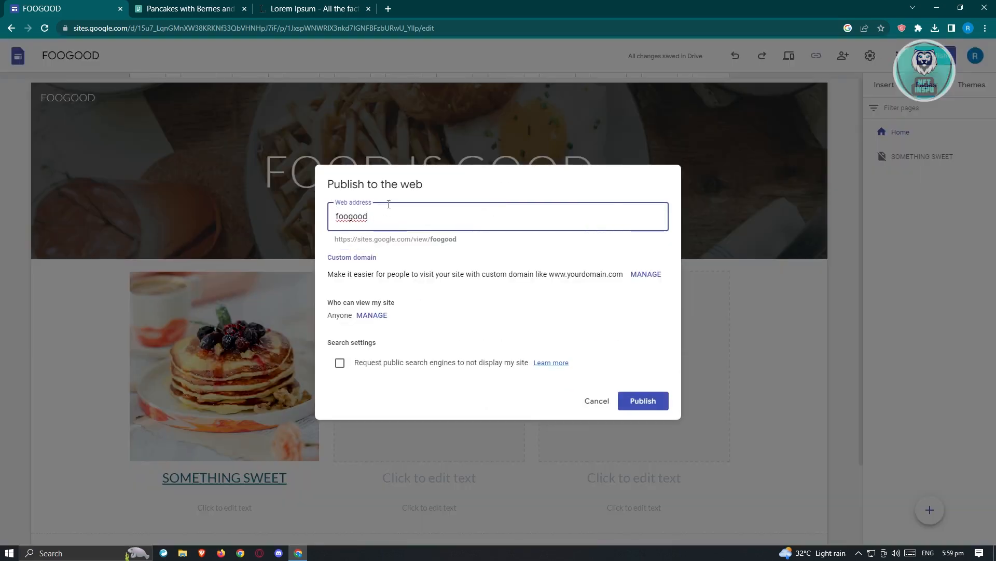
double_click(351, 217)
left_click(424, 219)
left_click(645, 403)
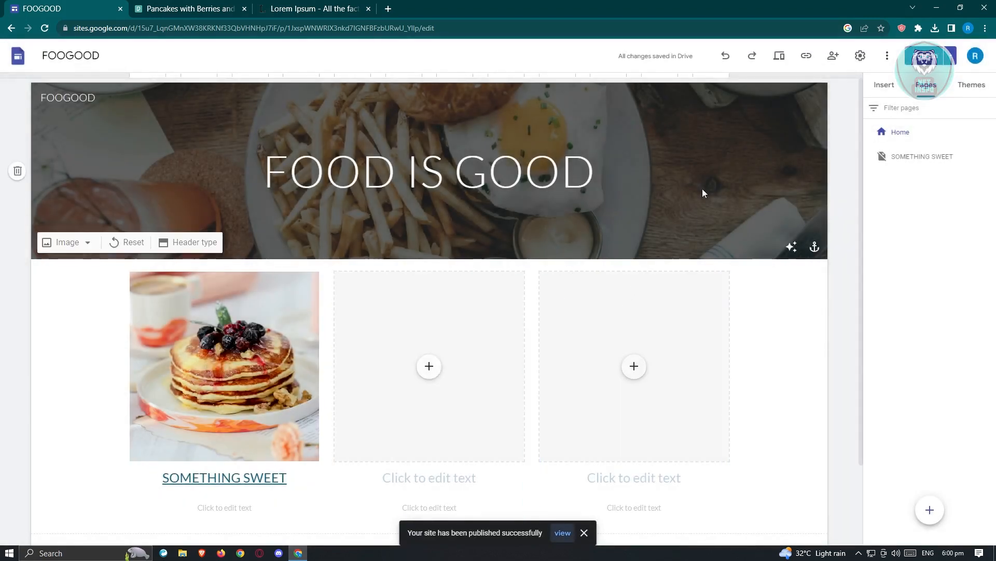
Preview the site, follow the SOMETHING SWEET link below the pancake photo, and return to the home page
left_click(778, 57)
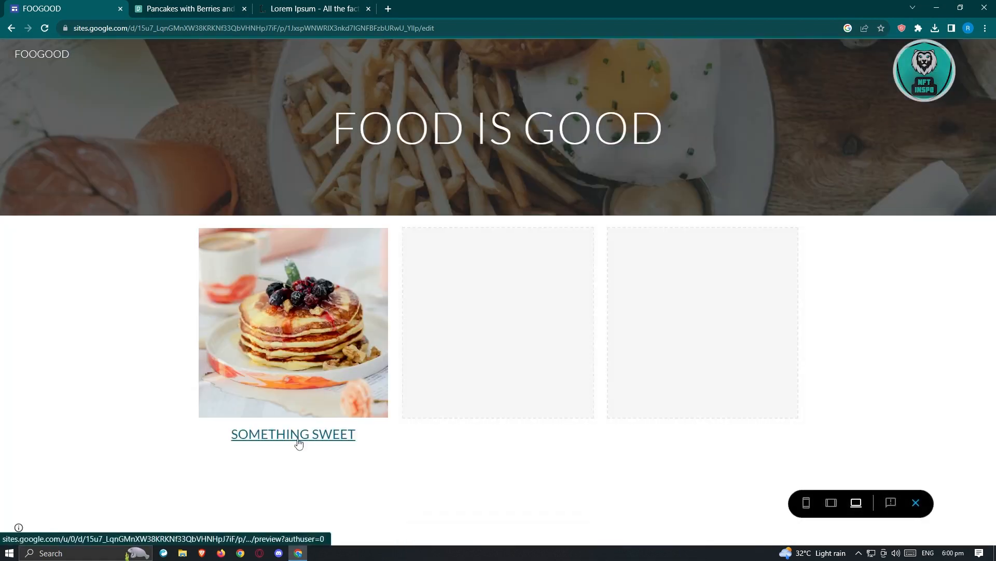
left_click(298, 441)
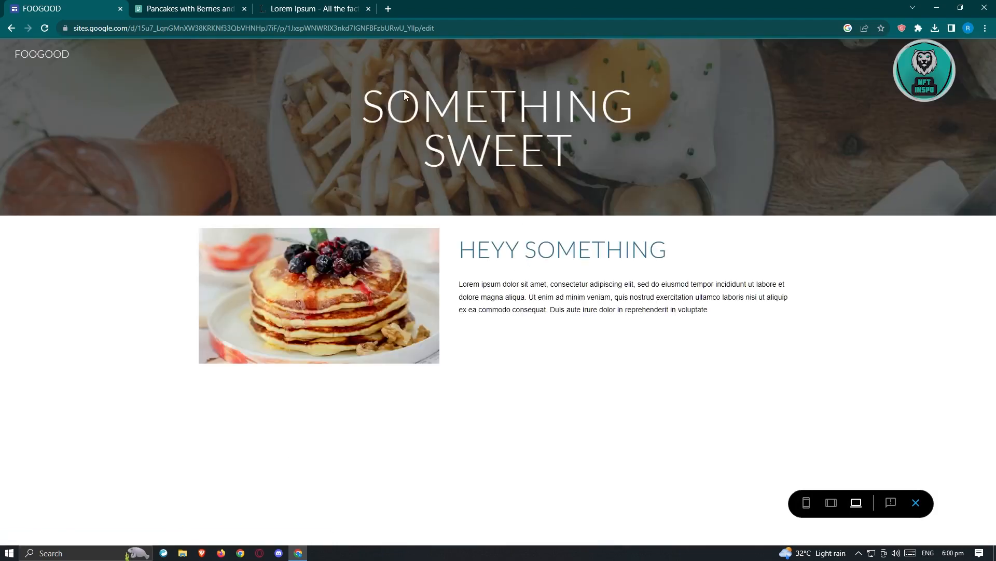
left_click(11, 28)
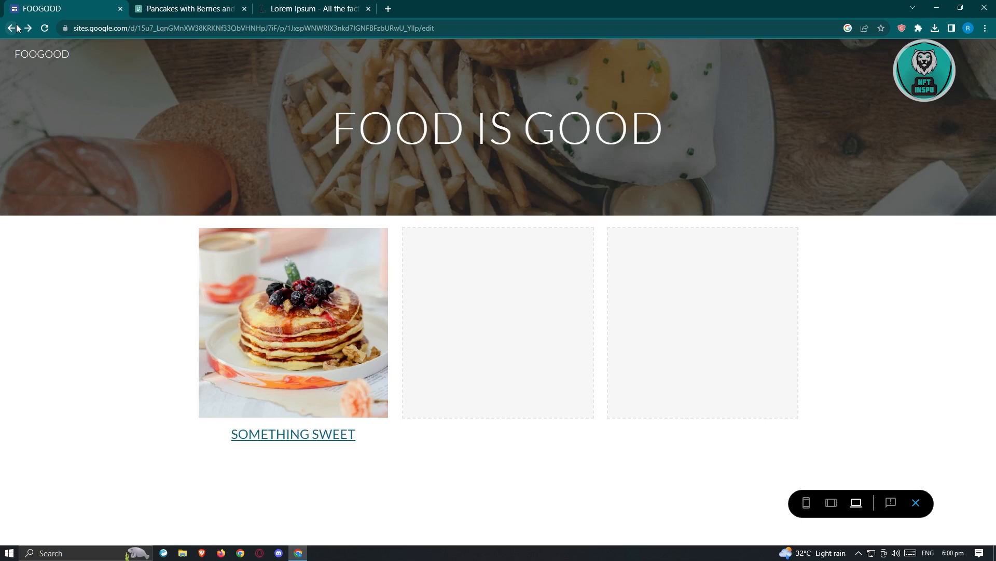